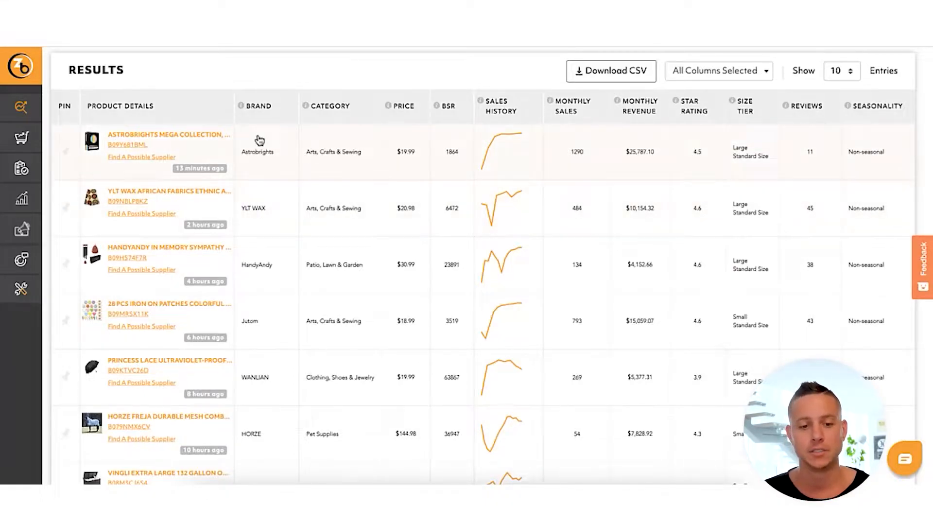
- Review the top ranking keywords and 120-day sales history of the Astrobrights Mega Collection product, and close its details
left_click(130, 139)
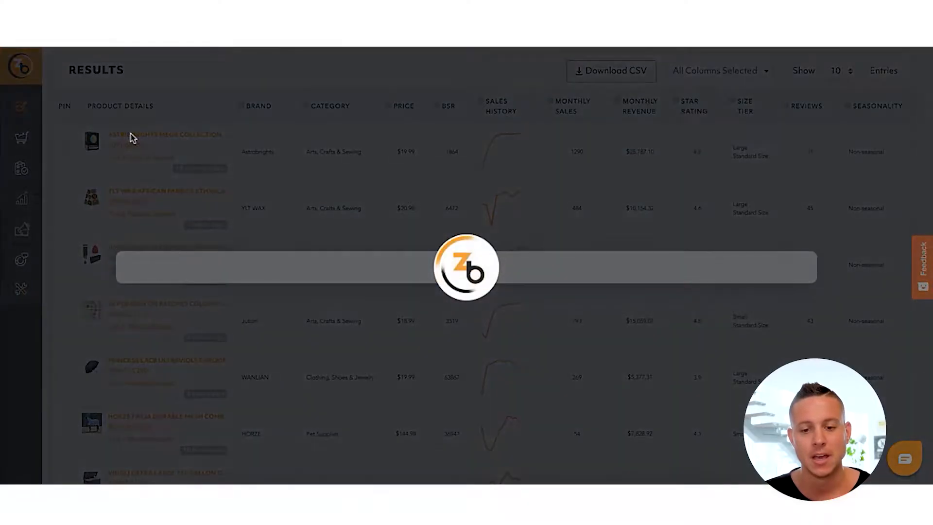
scroll(510, 206, "down", 2)
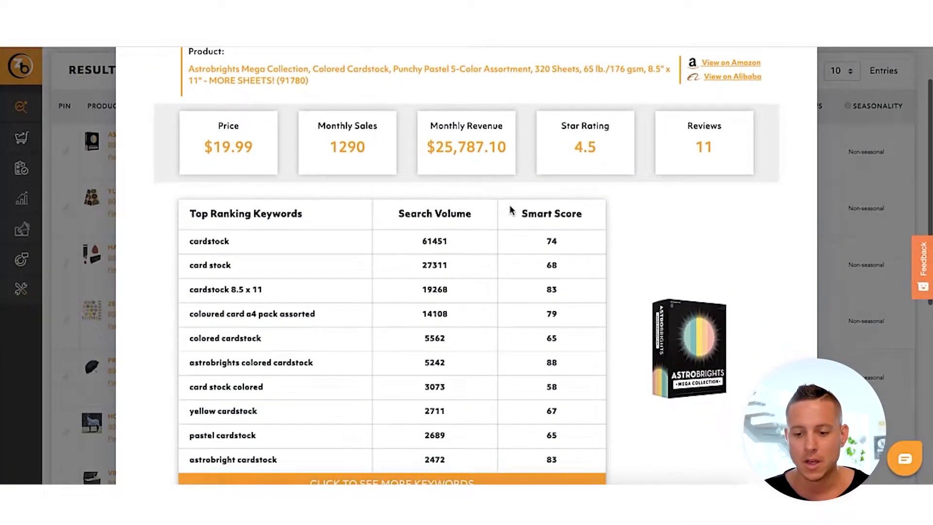
scroll(509, 208, "down", 1)
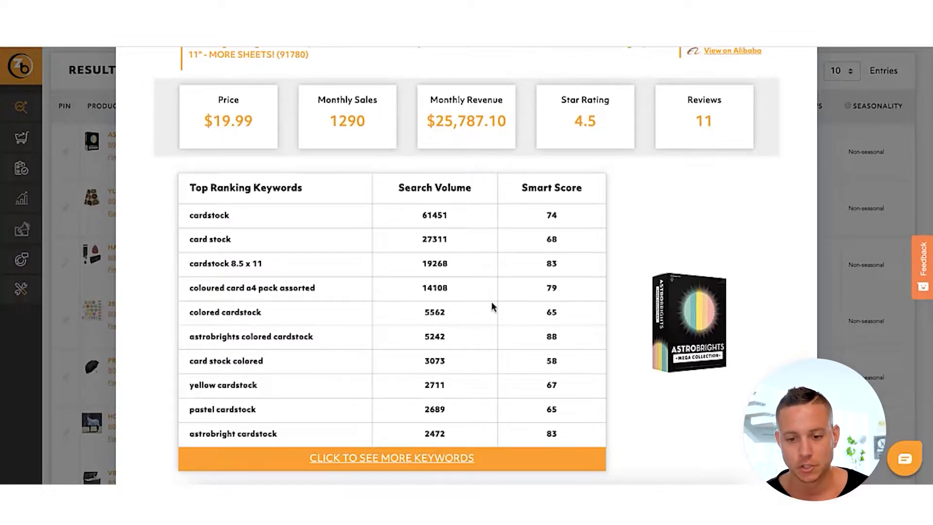
scroll(640, 147, "down", 6)
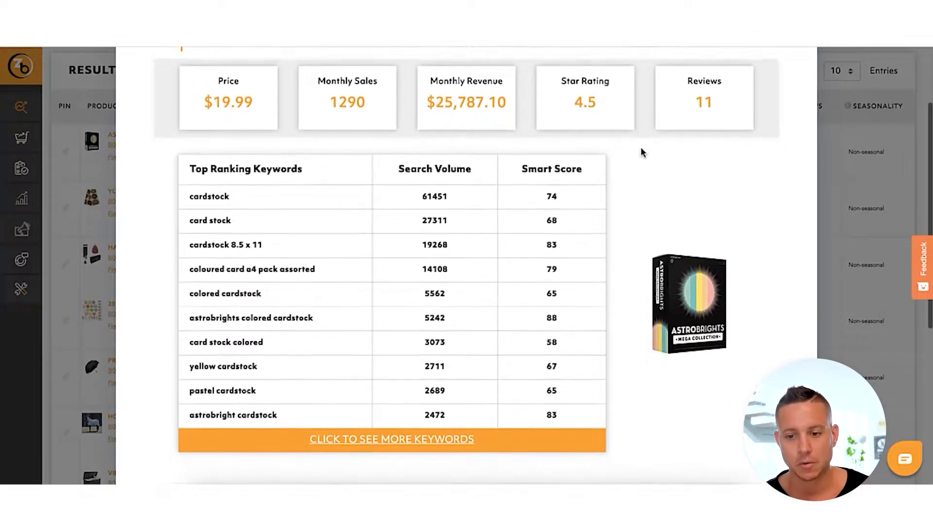
scroll(640, 147, "up", 8)
scroll(602, 174, "down", 10)
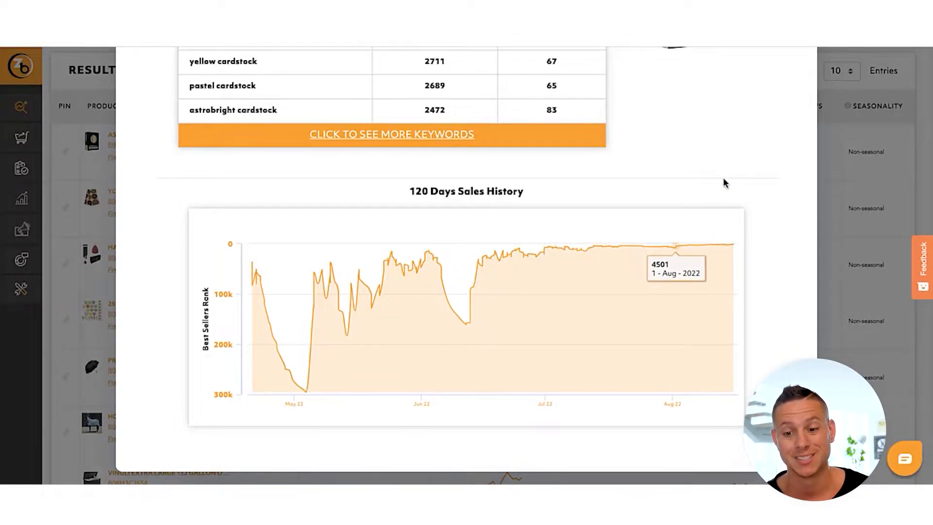
scroll(681, 170, "up", 10)
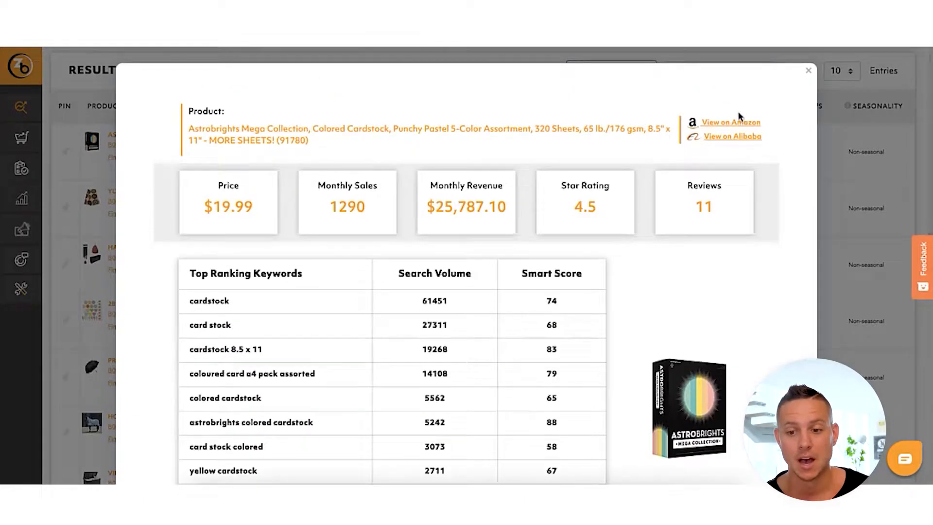
left_click(807, 72)
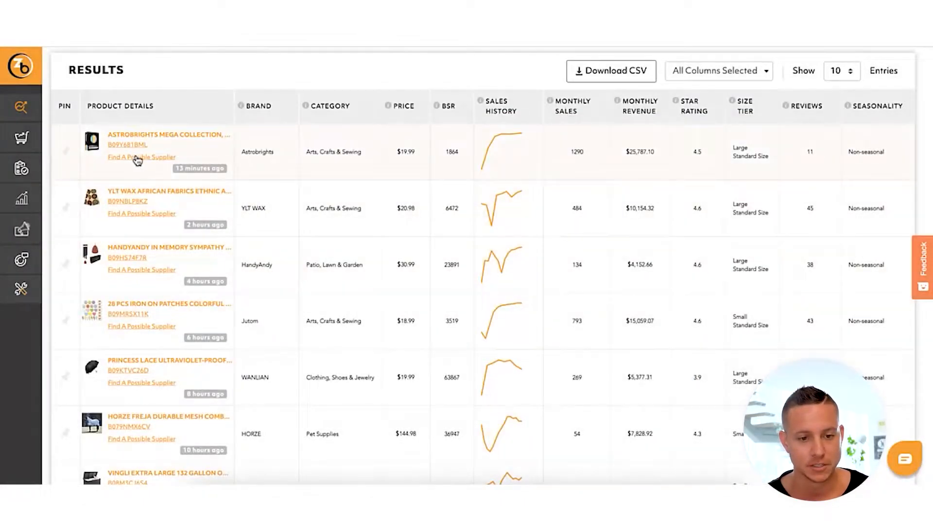
- Open the Amazon listing of the Astrobrights Mega Collection from its ASIN and look through the product images
left_click(128, 145)
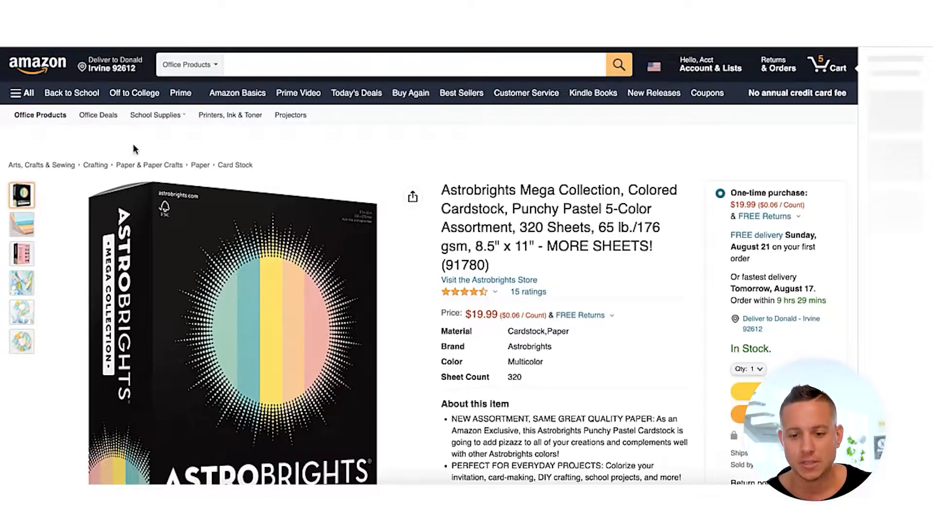
scroll(510, 209, "down", 3)
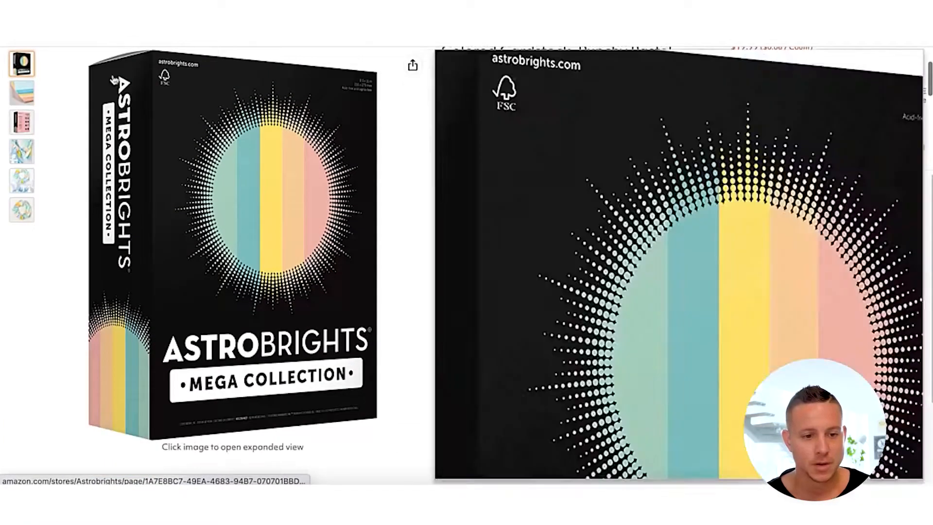
mouse_move(27, 94)
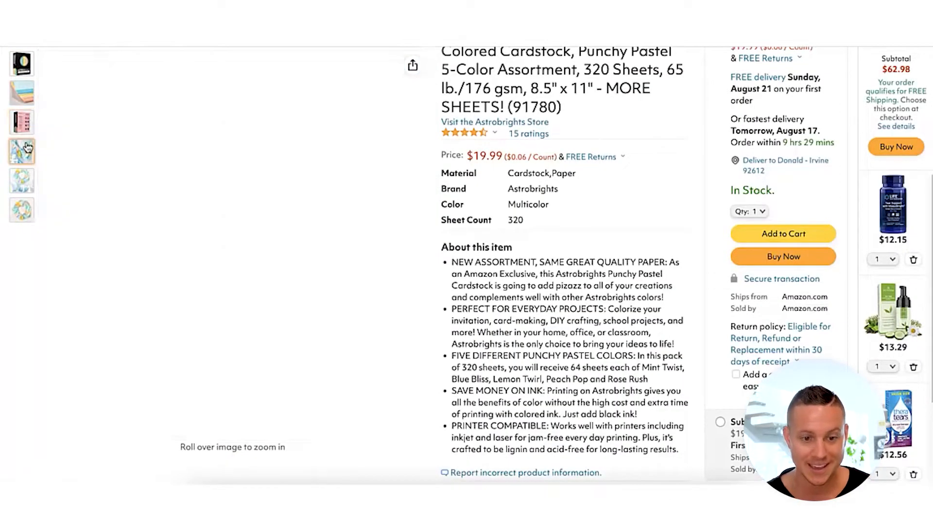
mouse_move(27, 148)
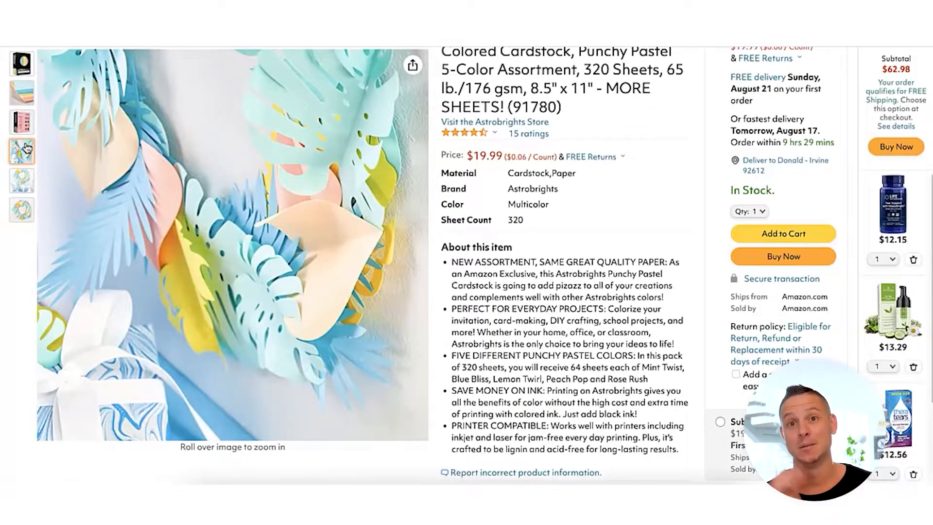
mouse_move(29, 181)
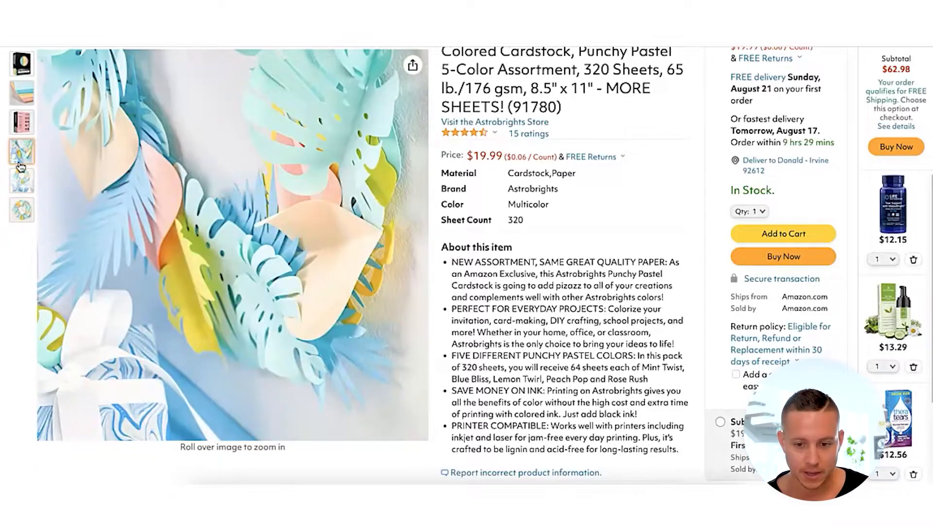
- Copy the phrase "Colored Cardstock" from the Amazon listing's title
scroll(527, 153, "up", 3)
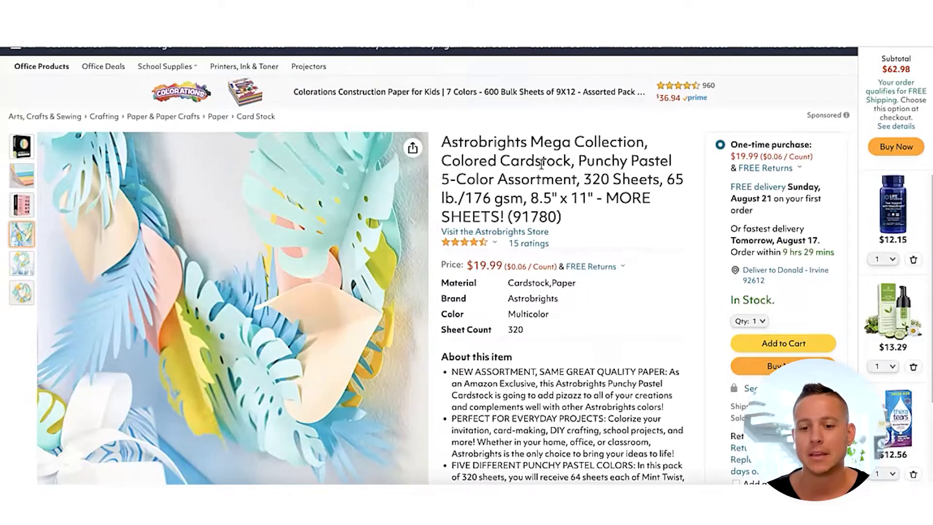
left_click_drag(641, 141, 435, 146)
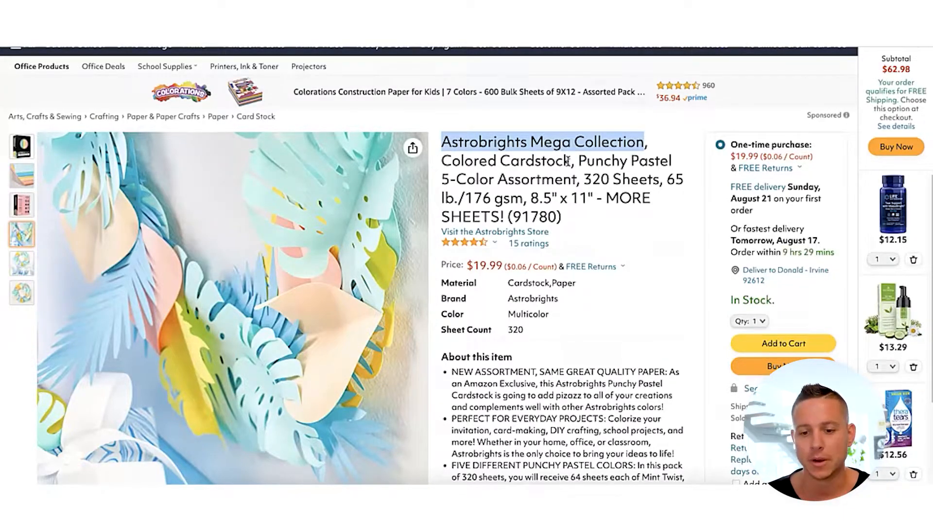
left_click_drag(570, 161, 441, 161)
key("ctrl+c")
- Search Amazon for "Colored Cardstock" across All Departments
scroll(435, 166, "up", 2)
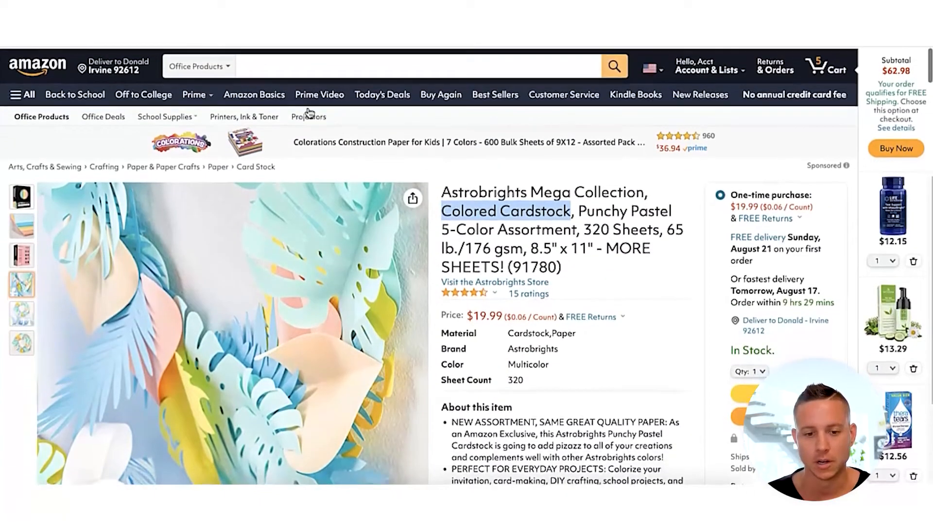
left_click(221, 67)
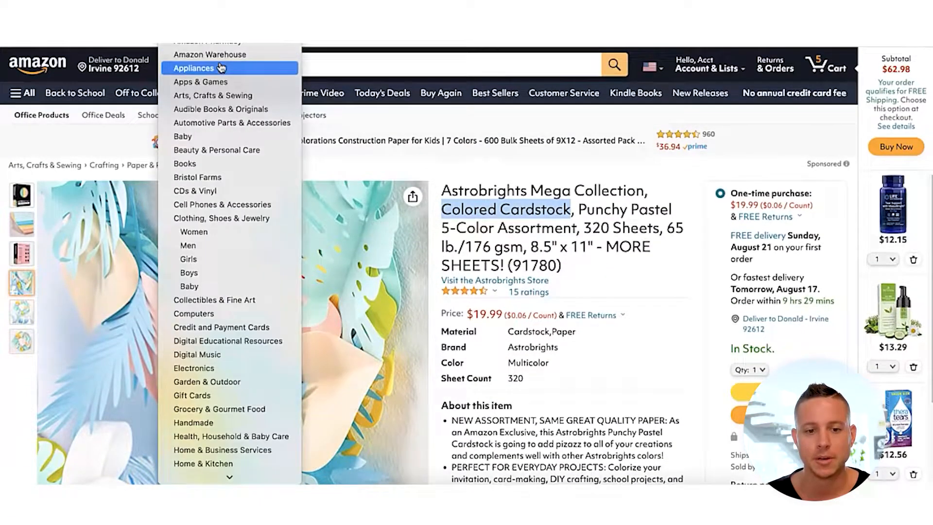
left_click(199, 54)
key("ctrl+v")
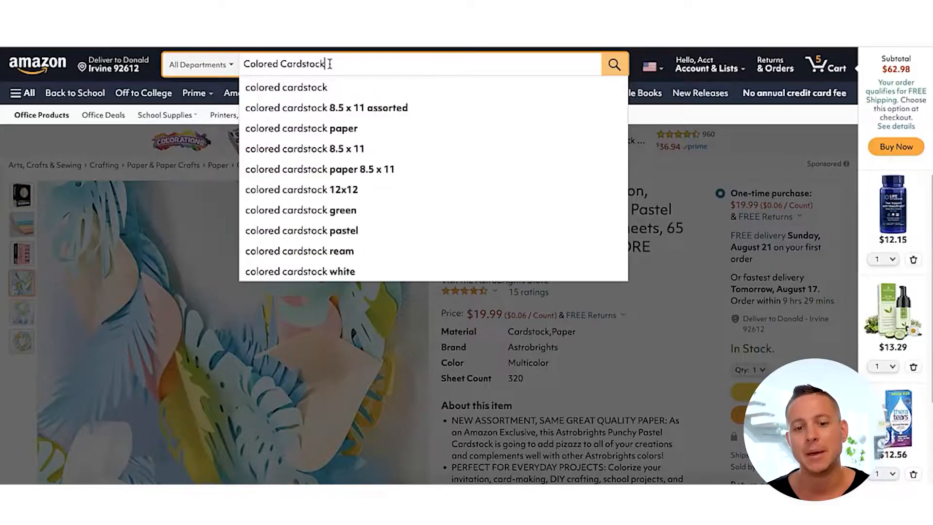
key("Return")
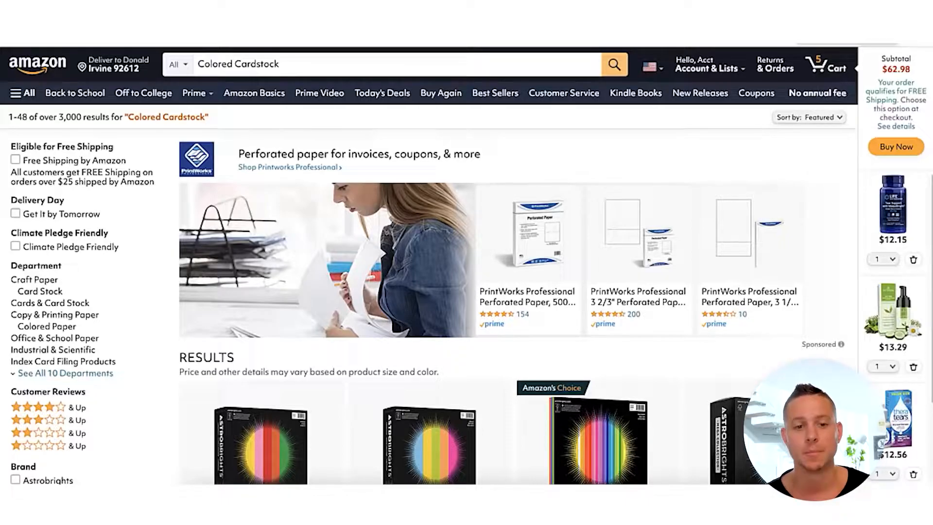
- Switch to ZonBase and view the Chrome Extension page under Product Research, including its install option
left_click(146, 11)
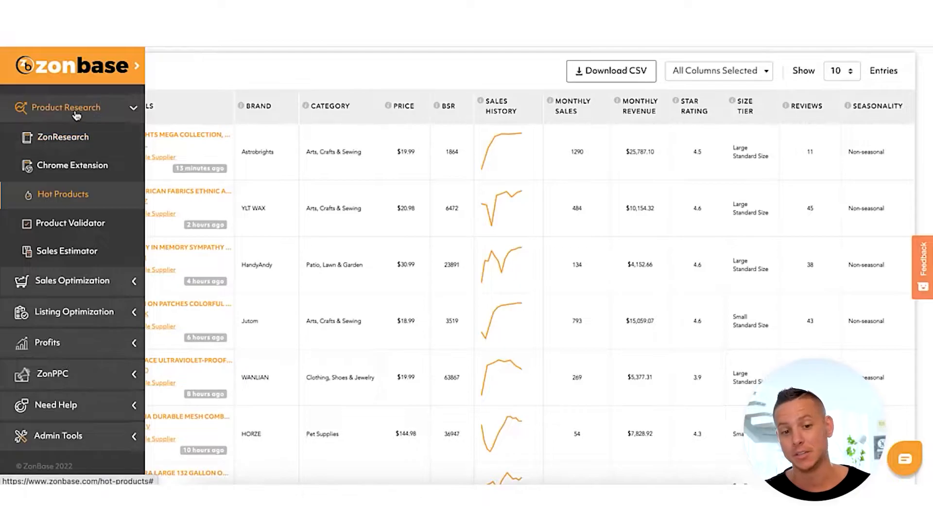
left_click(77, 174)
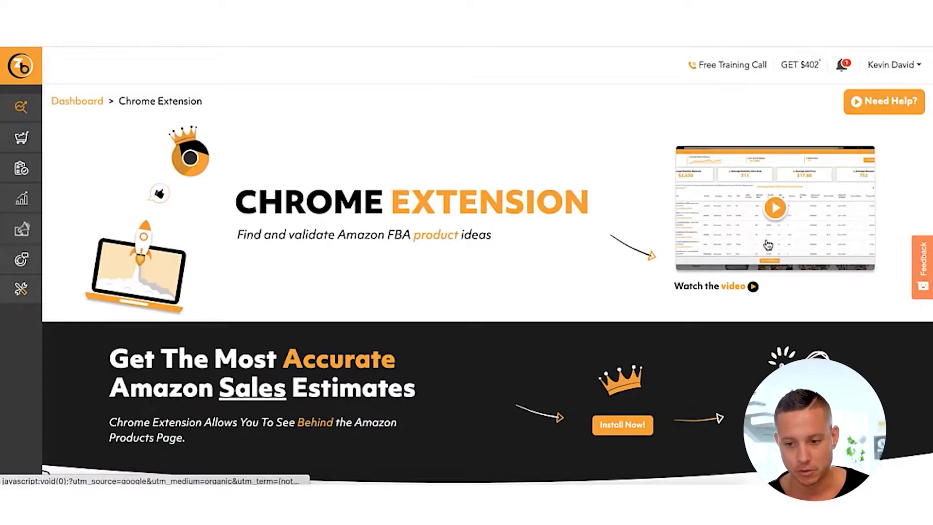
scroll(565, 212, "down", 2)
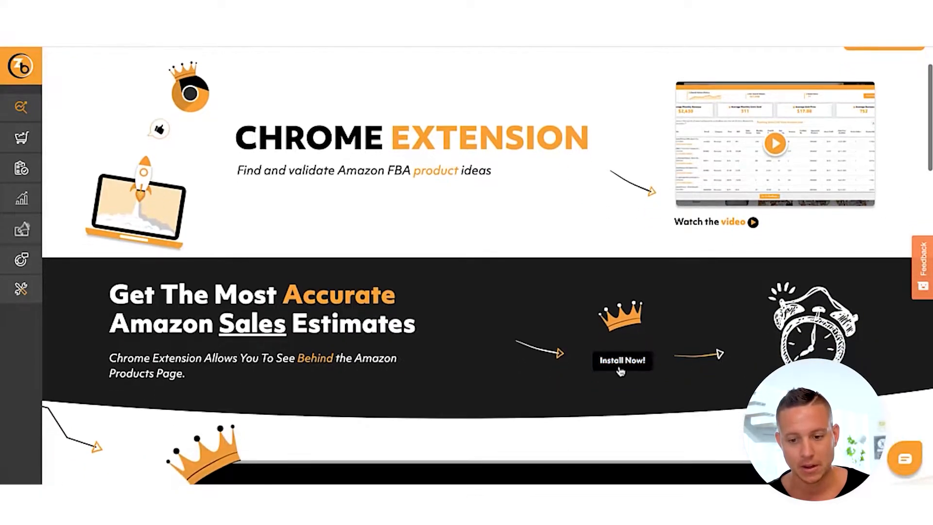
scroll(559, 223, "up", 2)
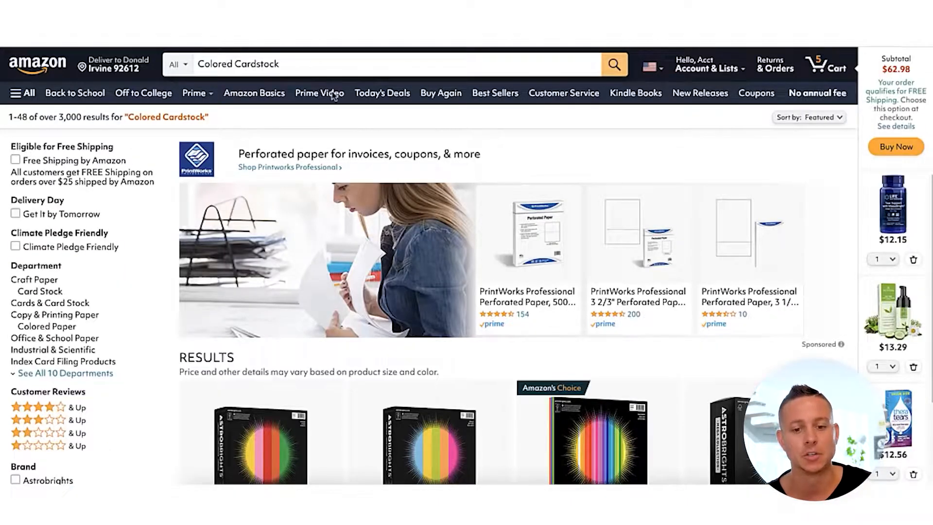
- Return to the Amazon Colored Cardstock results, run the ZonBase extension on them, and highlight the average monthly revenue figure
scroll(368, 209, "down", 7)
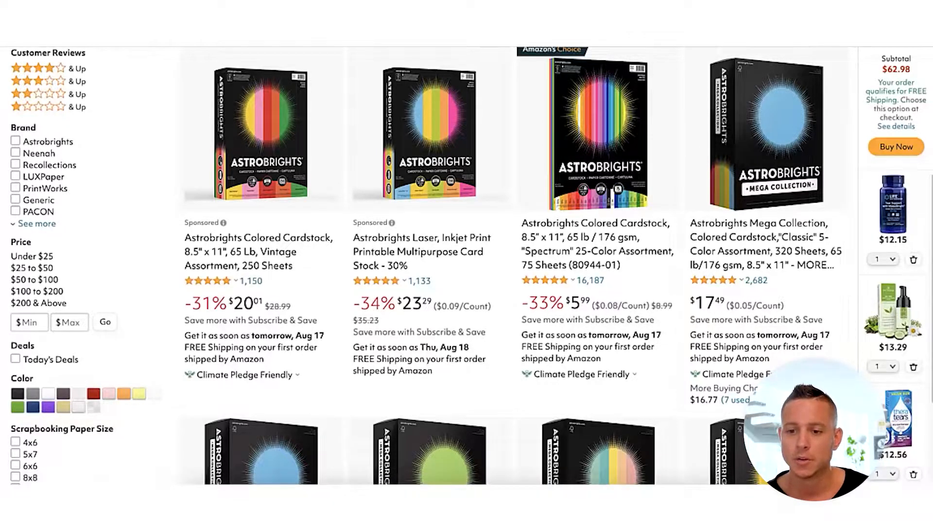
left_click(797, 24)
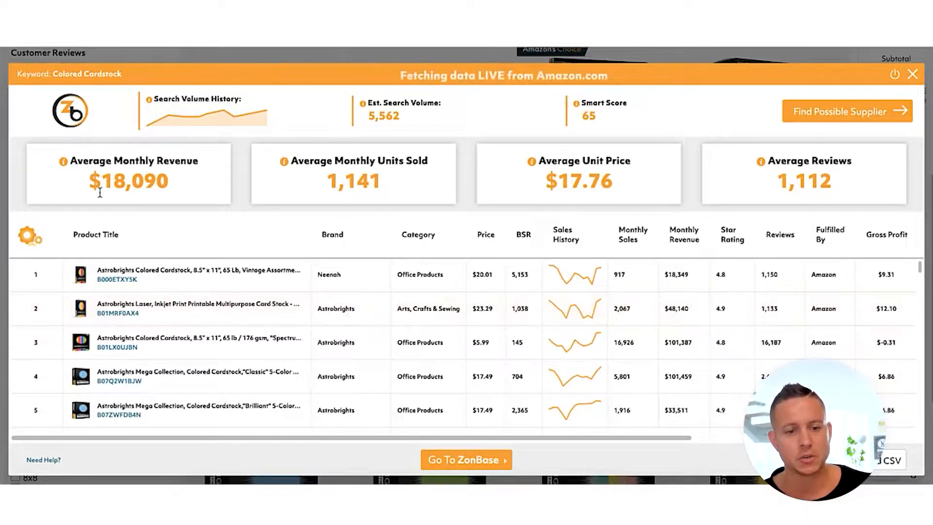
left_click_drag(100, 179, 173, 183)
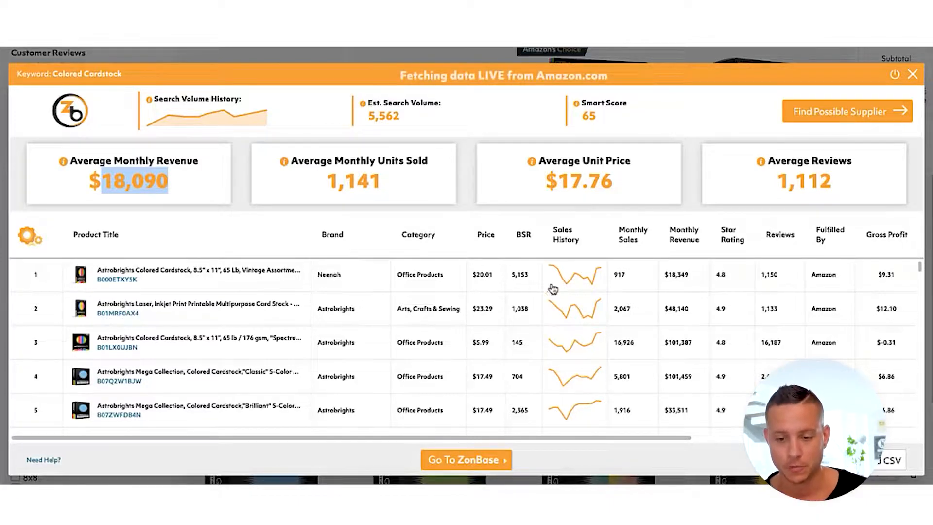
- Compare monthly sales, revenue and reviews of the listed Colored Cardstock products in the extension's table, and close the extension
scroll(558, 299, "down", 1)
scroll(562, 302, "up", 1)
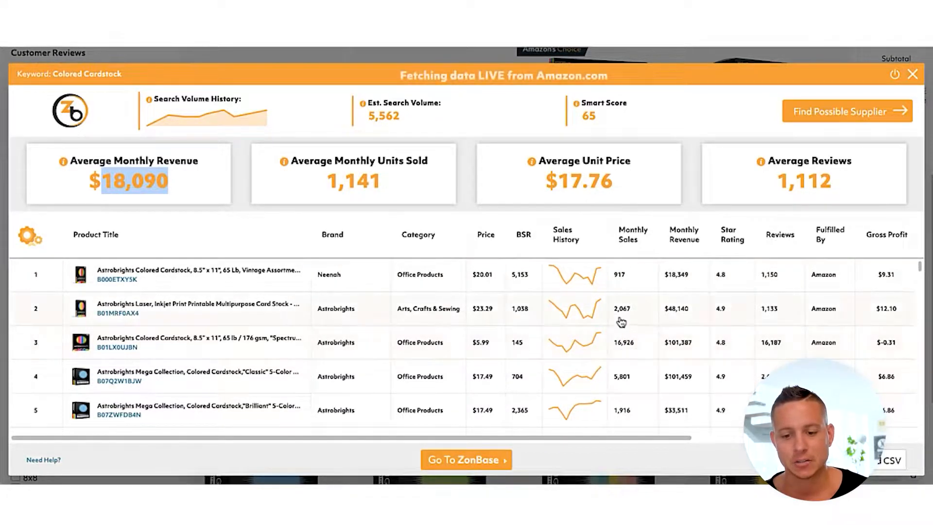
scroll(624, 340, "down", 3)
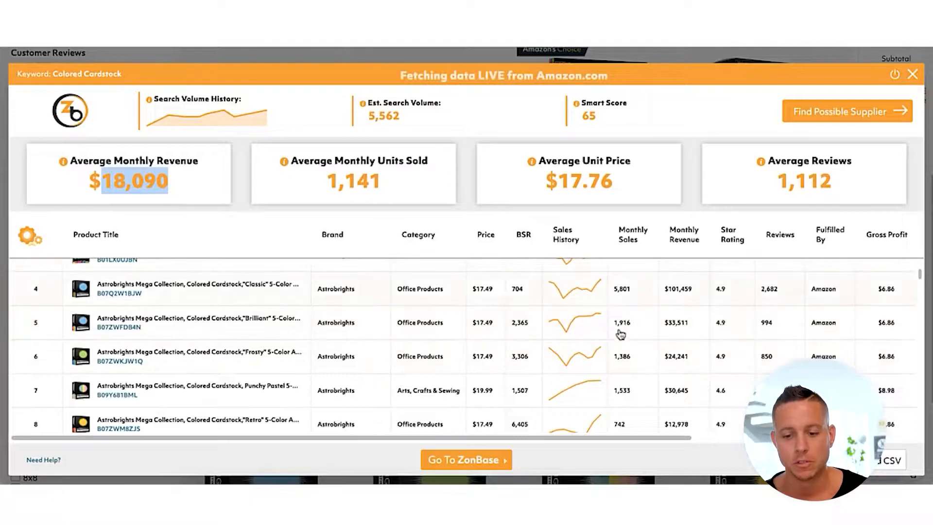
scroll(621, 334, "down", 3)
scroll(620, 335, "up", 2)
scroll(621, 335, "up", 3)
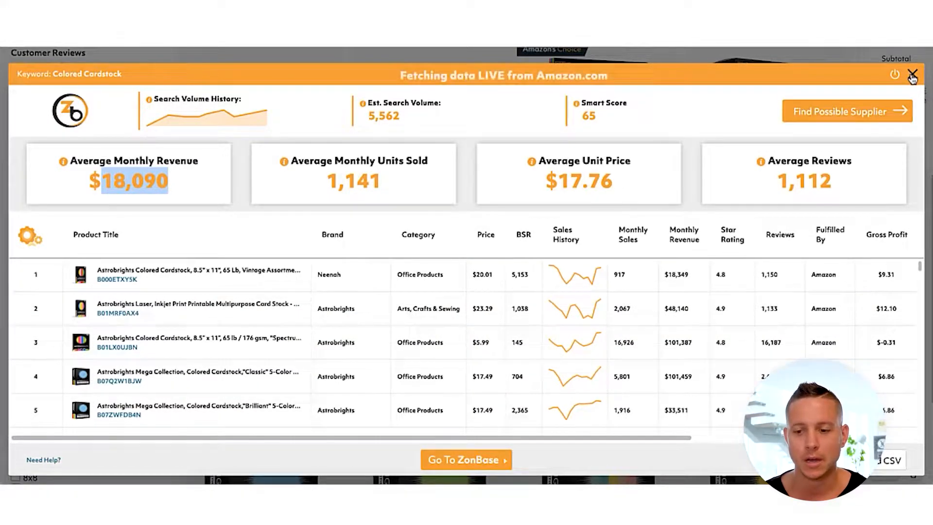
scroll(687, 321, "down", 1)
scroll(687, 320, "down", 4)
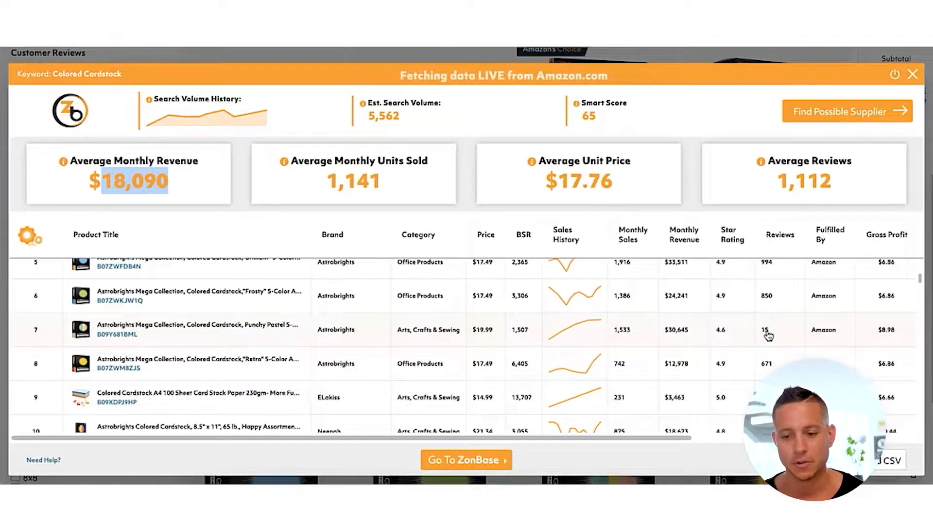
left_click(912, 75)
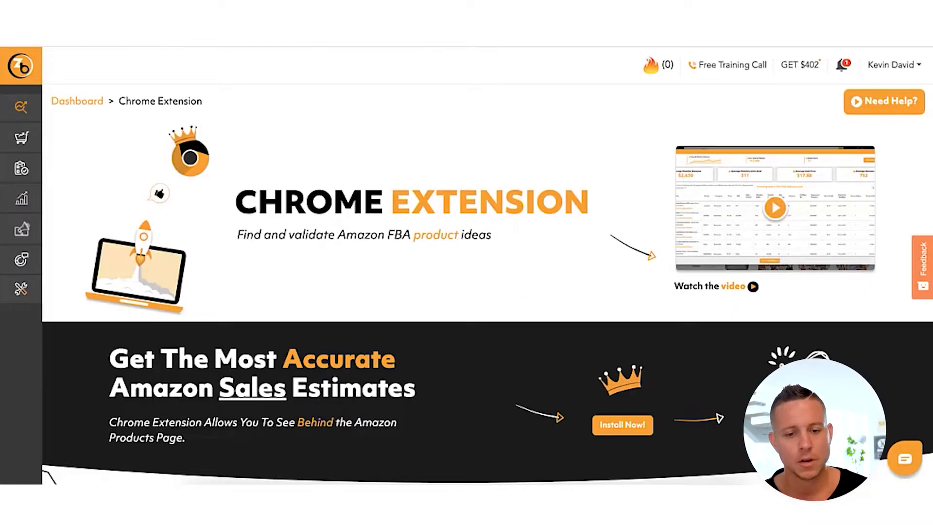
- Reopen Hot Products in ZonBase and look through the results for sales history, monthly revenue and review counts
mouse_move(22, 190)
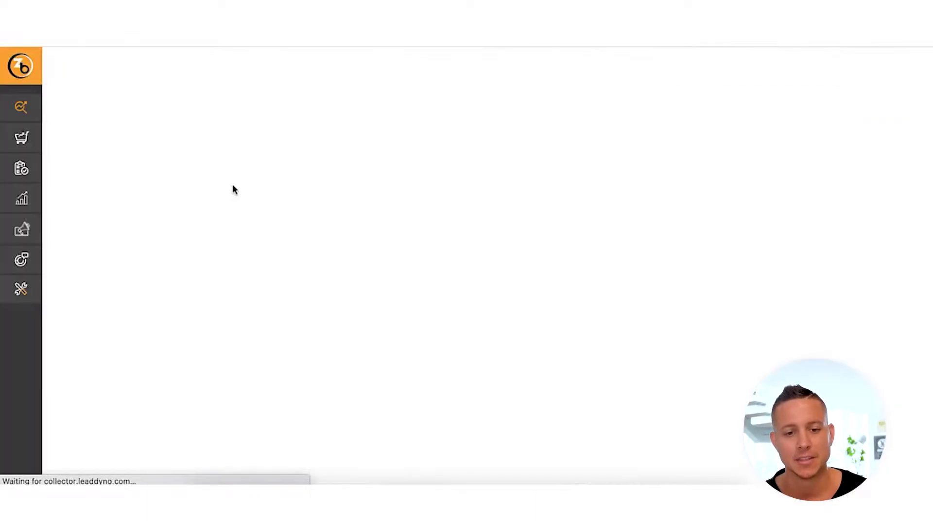
scroll(407, 224, "down", 3)
scroll(409, 226, "down", 2)
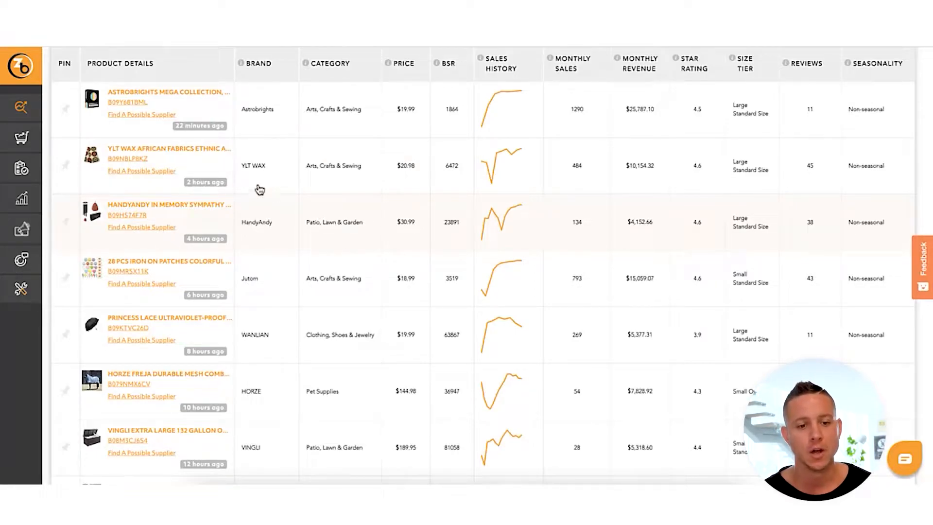
scroll(212, 158, "down", 2)
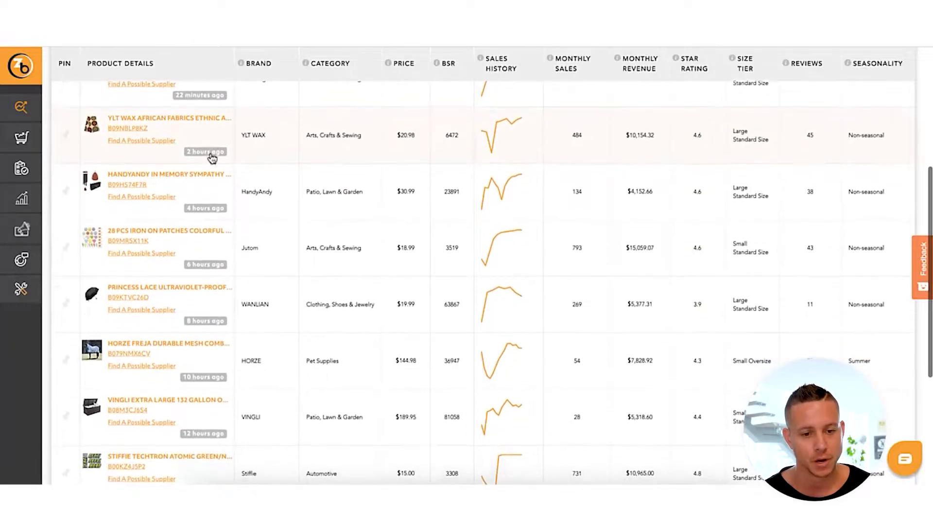
scroll(213, 158, "down", 2)
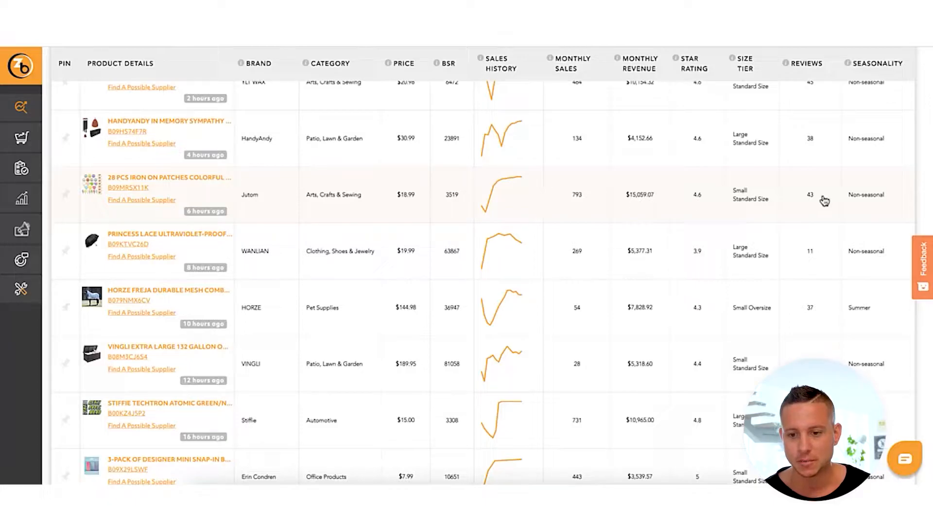
scroll(642, 261, "down", 4)
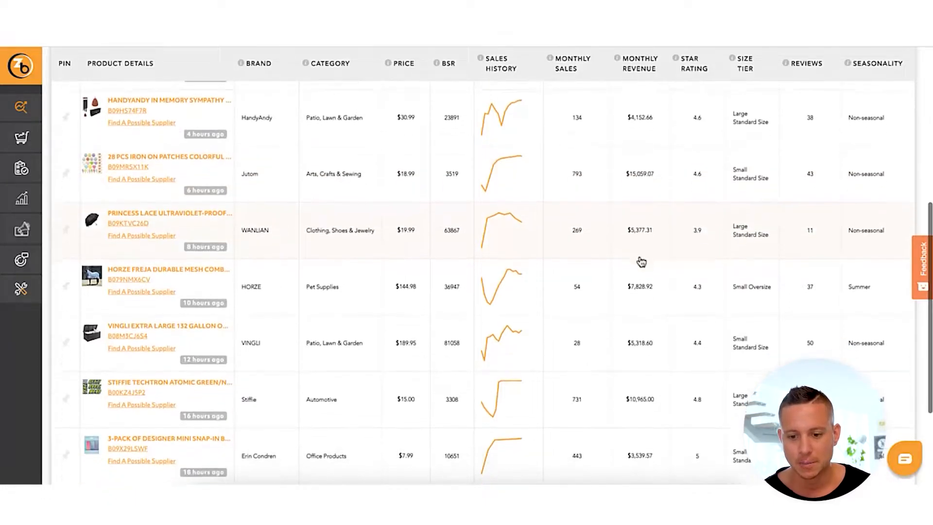
- Open the Amazon listings of the Twin XL dorm bed skirt, the 28-piece iron-on patches and the HandyAndy sympathy wind chimes from Hot Products
scroll(614, 395, "down", 3)
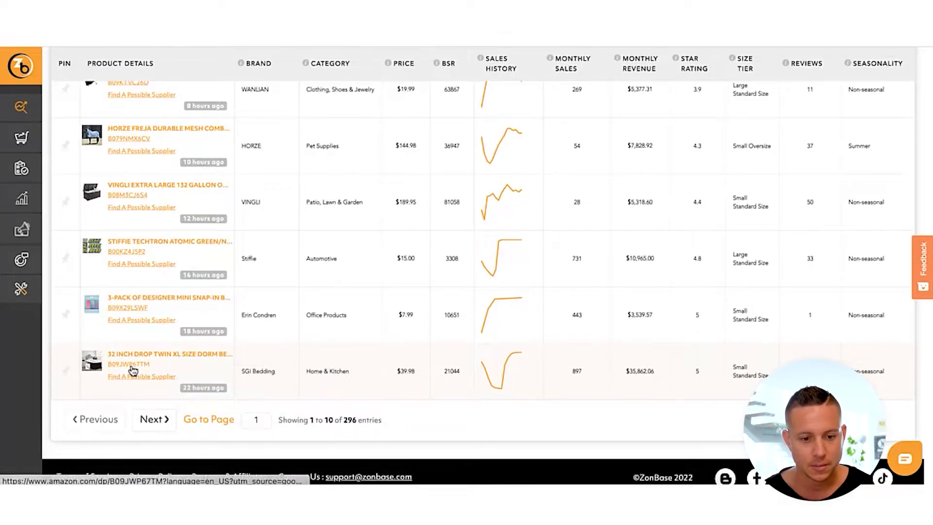
scroll(287, 319, "up", 7)
scroll(288, 312, "up", 1)
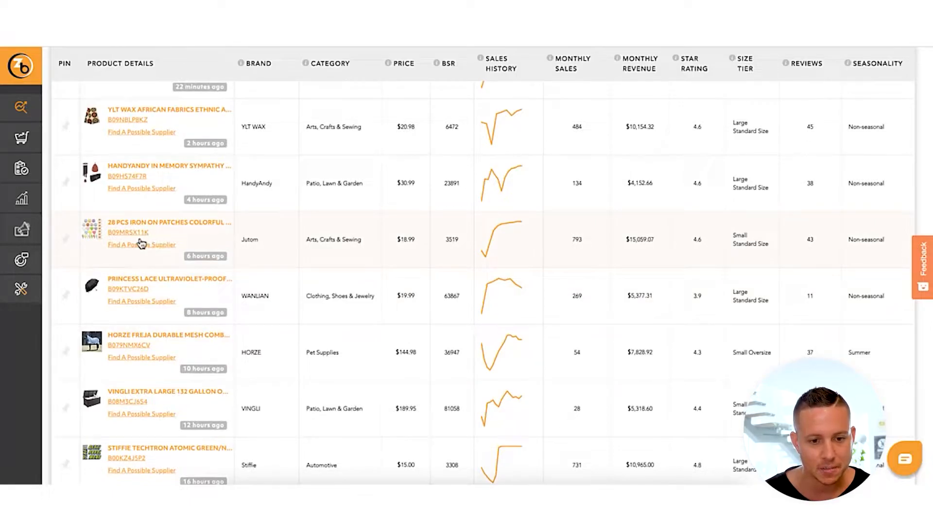
left_click(135, 237)
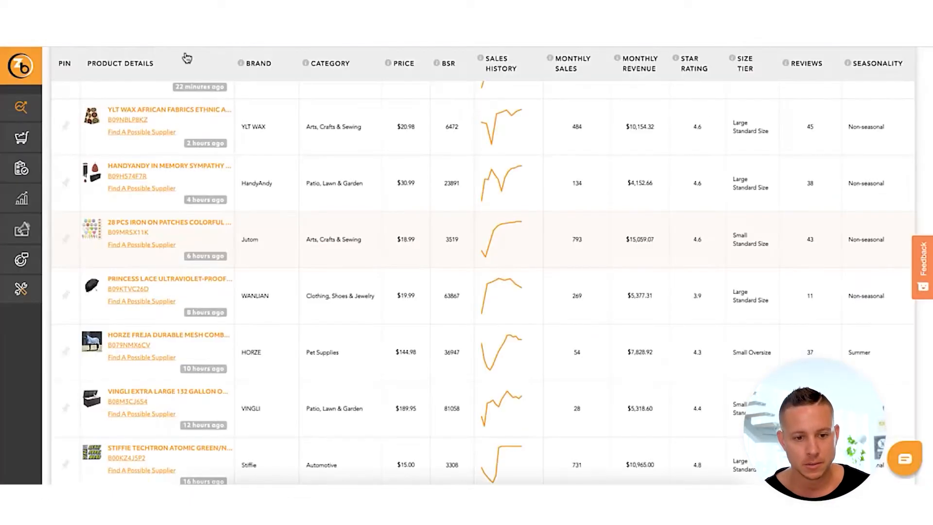
left_click(136, 178)
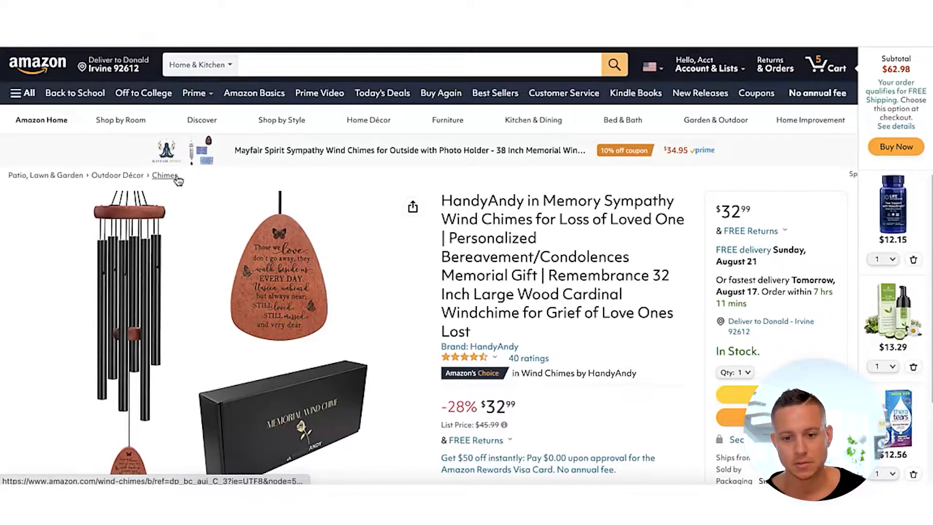
- Search Amazon for "Wind Chimes for Loss of Loved One" using the phrase from the product title, and run the ZonBase extension on the results
scroll(631, 218, "down", 1)
left_click_drag(685, 205, 441, 206)
key("ctrl+c")
left_click(276, 57)
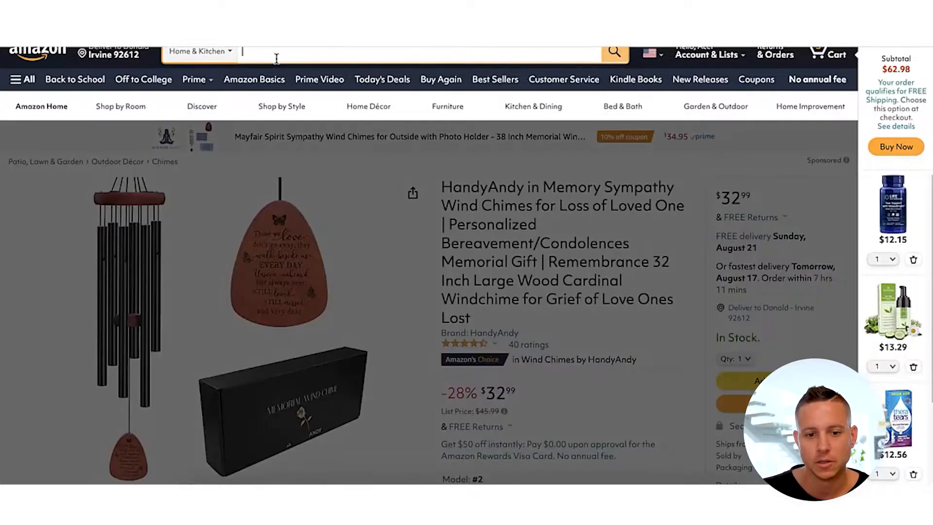
key("ctrl+v")
key("Return")
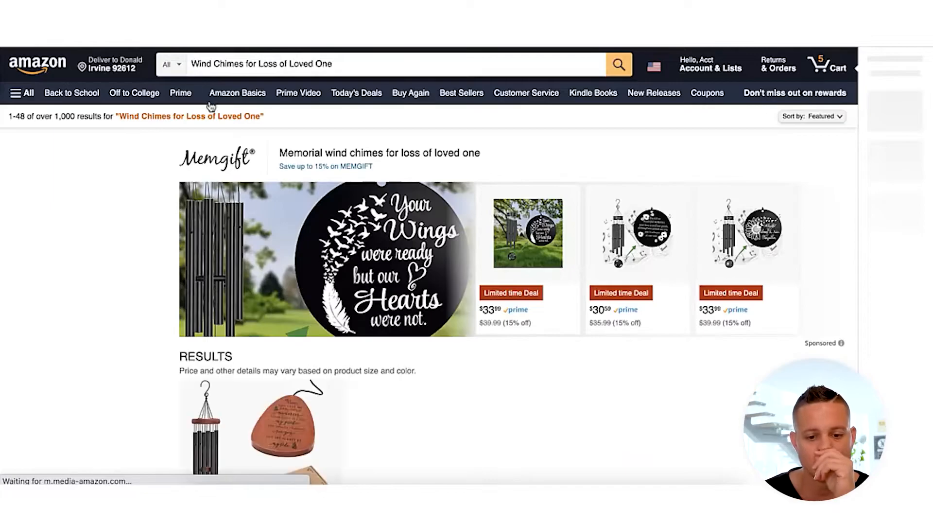
scroll(367, 180, "down", 8)
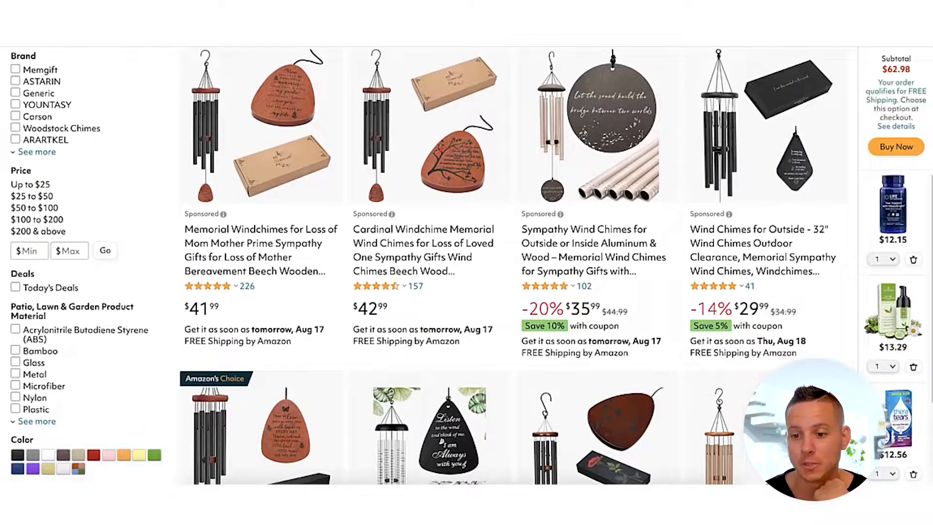
left_click(798, 21)
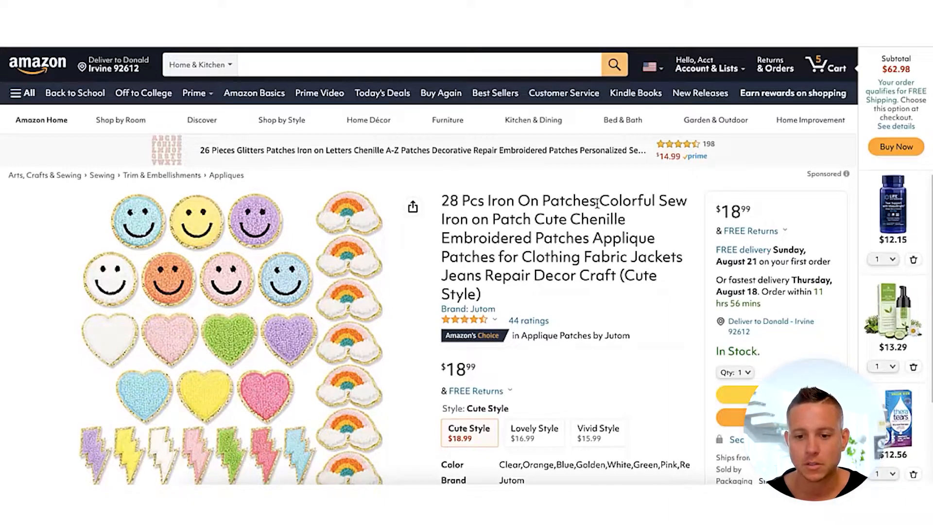
- Search Amazon for "Iron On Patches" from the patches listing and run the ZonBase extension on the results
left_click_drag(597, 202, 495, 206)
left_click(320, 64)
type("Iron On Patches")
key("Return")
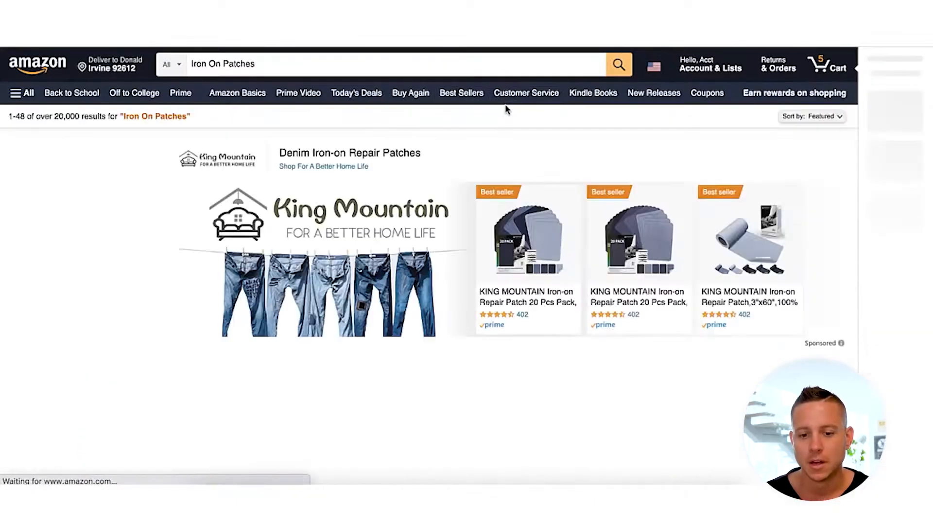
scroll(500, 238, "down", 5)
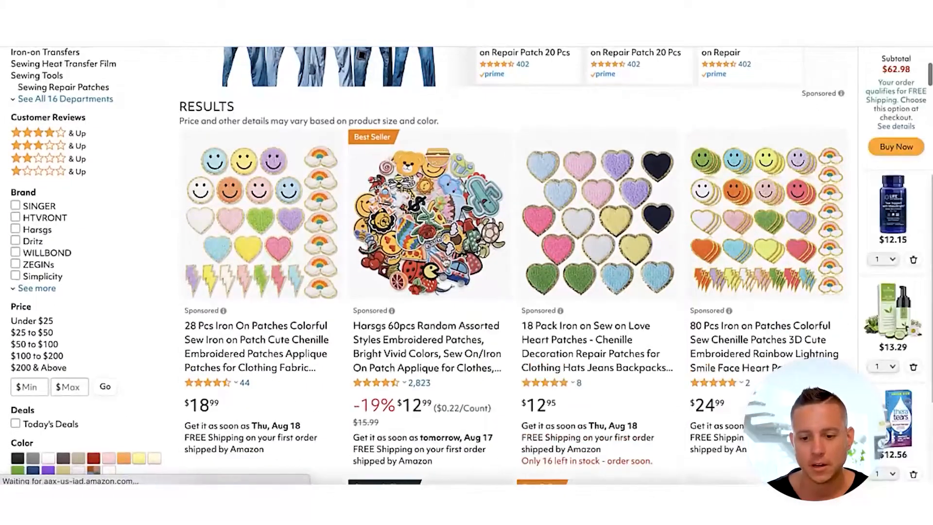
left_click(729, 29)
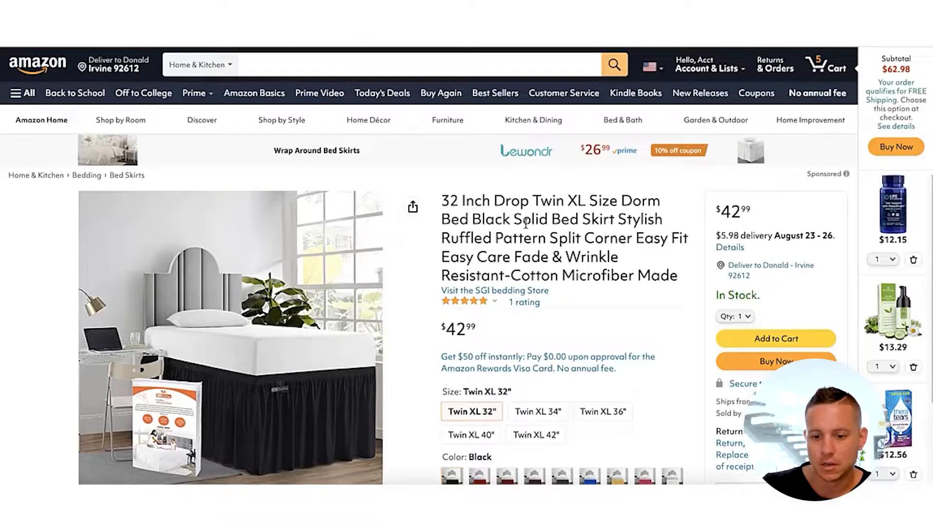
- Search Amazon for "Solid Bed Skirt" using the phrase from the dorm bed skirt's title, and look through the results
left_click_drag(614, 221, 511, 220)
key("ctrl+c")
left_click(277, 67)
key("ctrl+v")
key("Return")
scroll(293, 252, "down", 5)
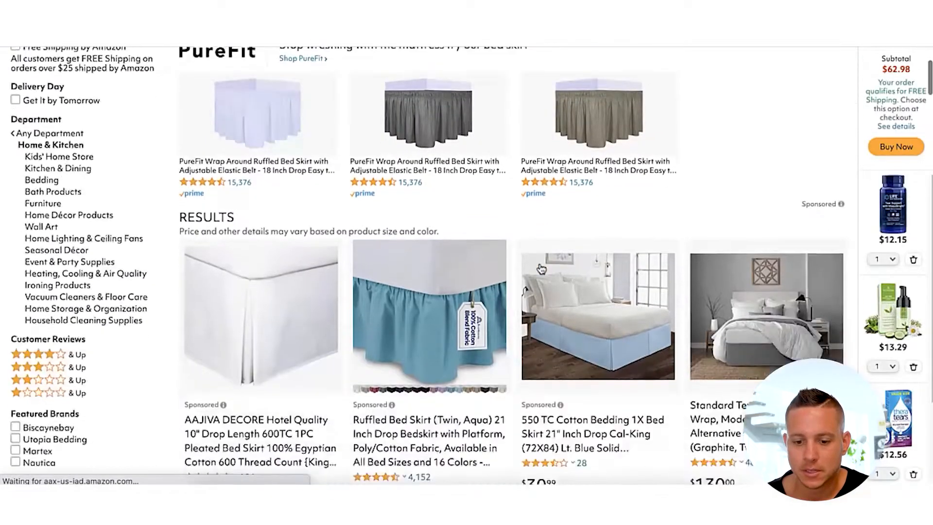
scroll(641, 240, "down", 2)
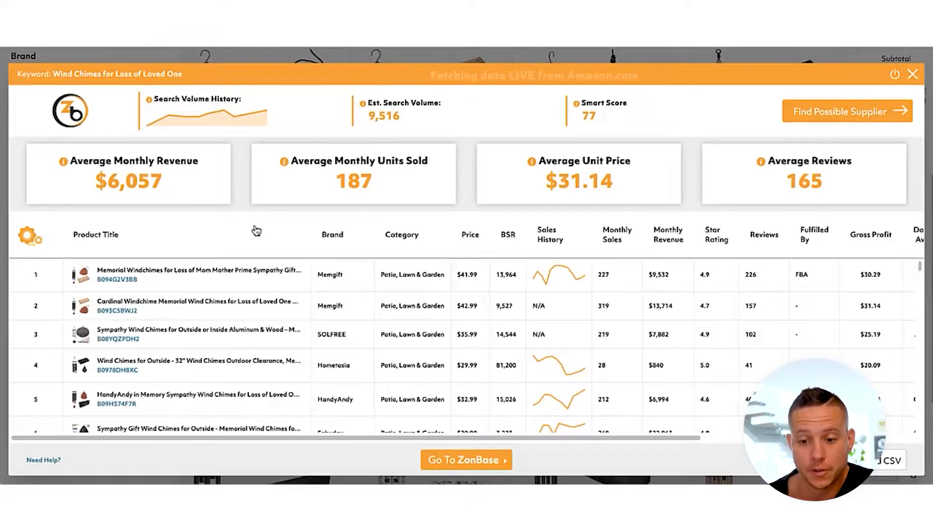
- Review monthly sales, revenue and review counts in the extension's table for "Wind Chimes for Loss of Loved One", and close the extension
scroll(421, 324, "down", 1)
scroll(466, 316, "up", 1)
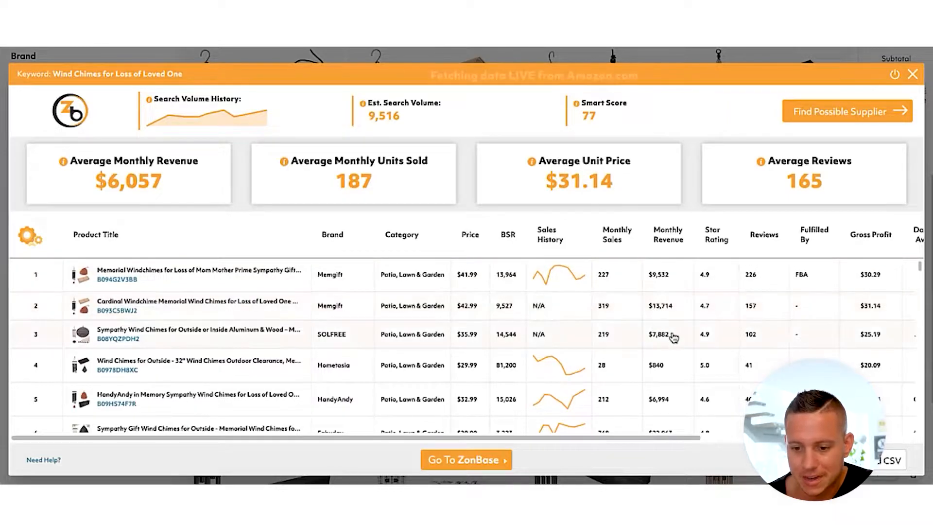
scroll(664, 340, "down", 1)
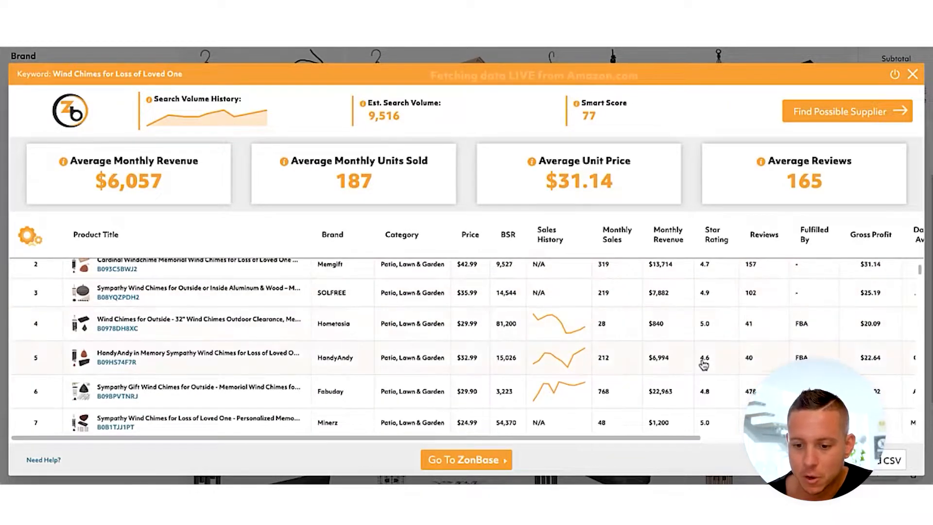
scroll(703, 364, "down", 5)
scroll(703, 365, "up", 6)
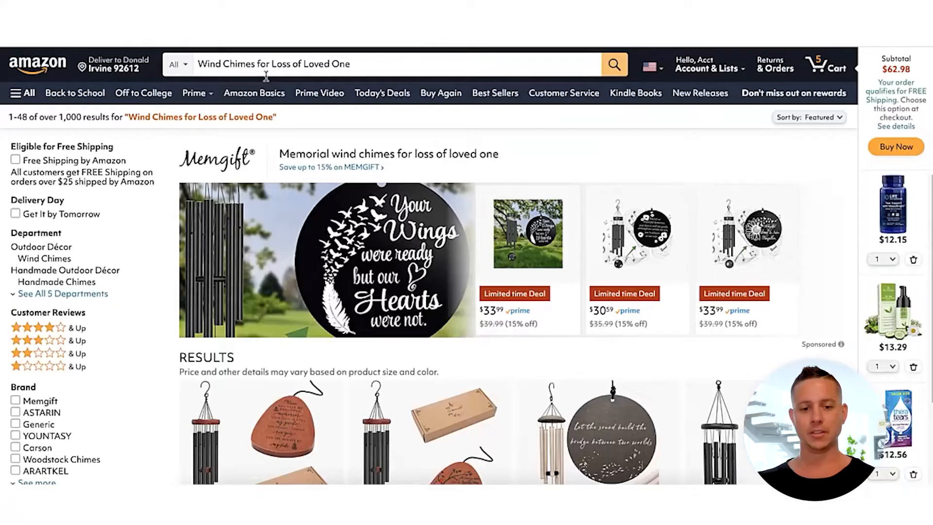
- Shorten the Amazon search to "Wind Chimes" and run the ZonBase extension on the new results
left_click_drag(255, 65, 351, 66)
key("BackSpace")
key("Return")
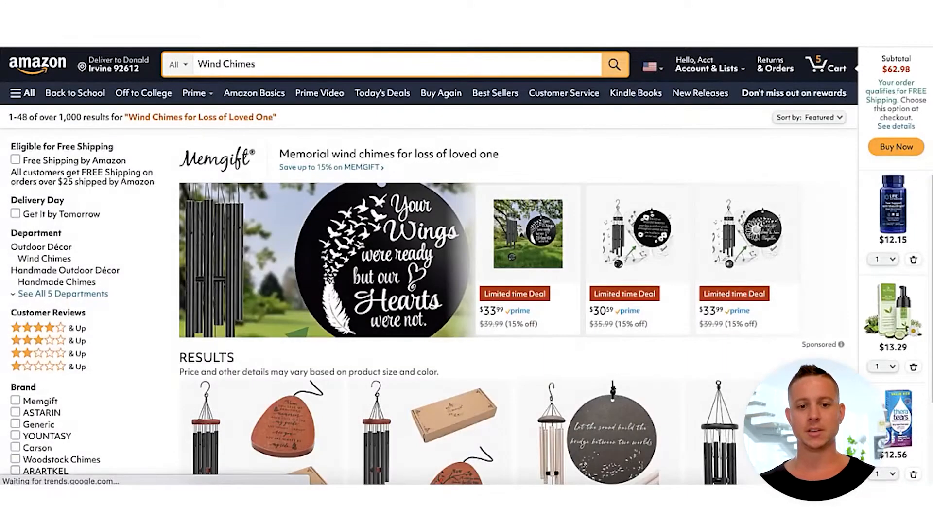
scroll(727, 248, "down", 5)
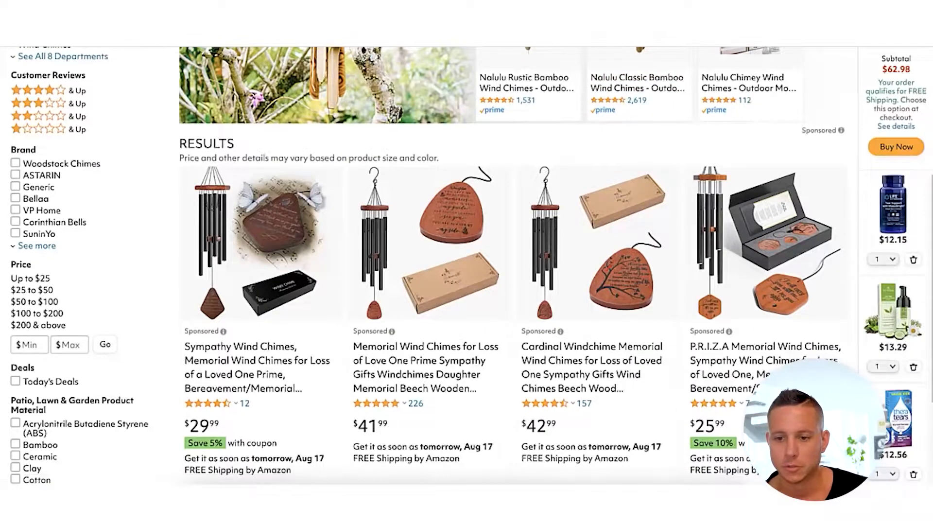
left_click(765, 35)
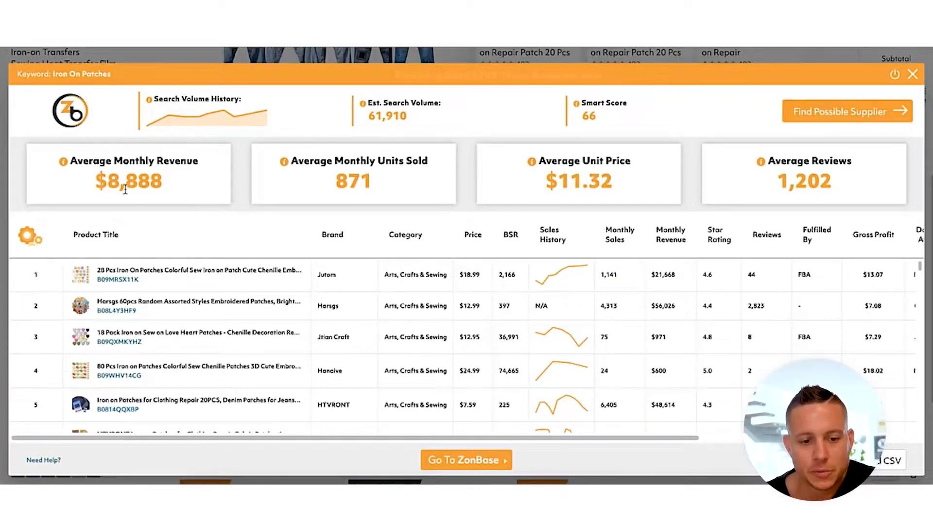
- Highlight the average monthly revenue for Iron On Patches and compare the listed products' monthly sales, revenue and reviews
left_click_drag(106, 184, 161, 184)
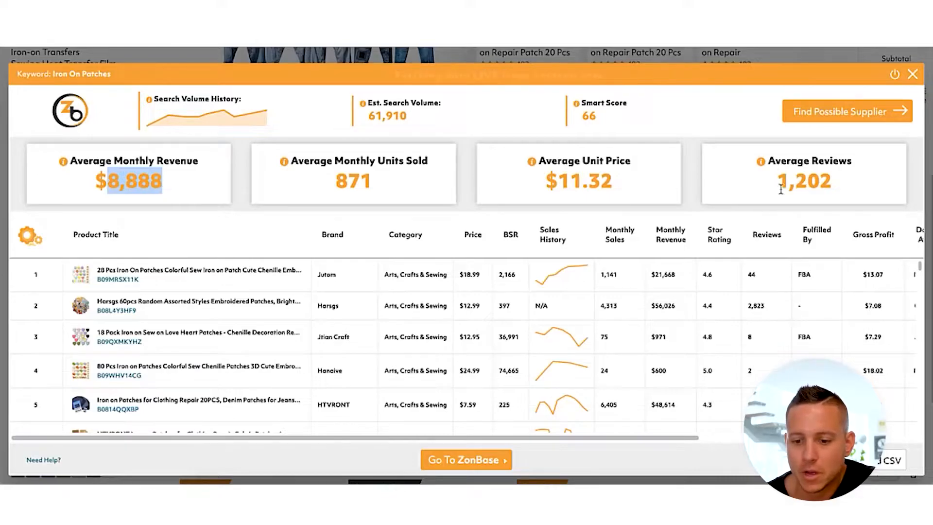
scroll(636, 311, "down", 1)
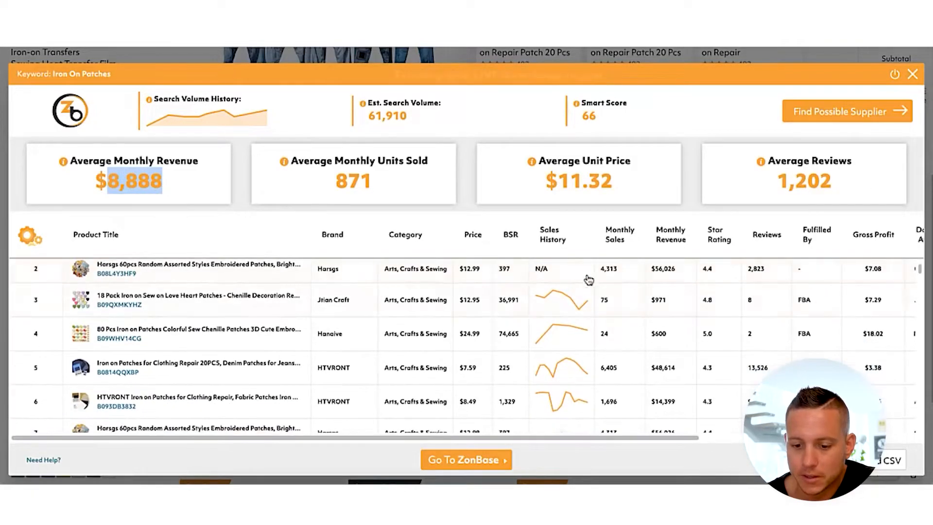
scroll(612, 321, "down", 3)
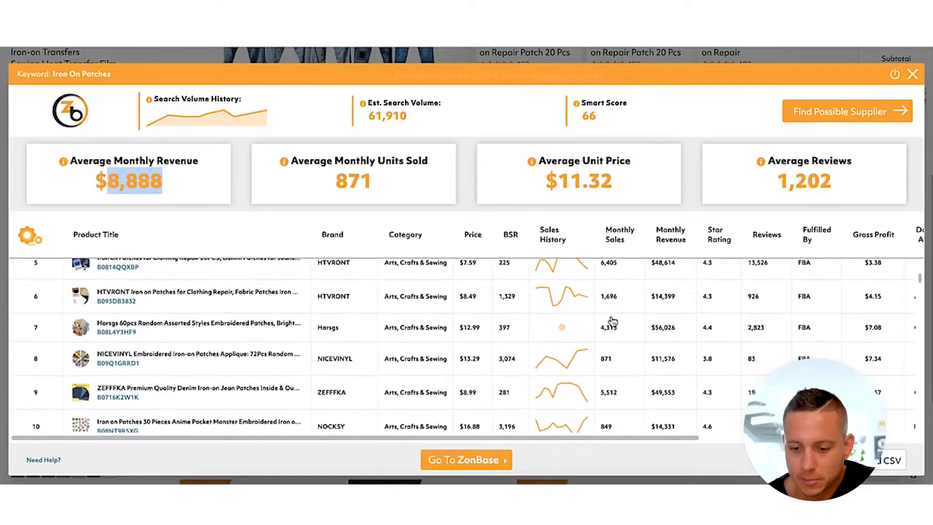
scroll(618, 328, "down", 3)
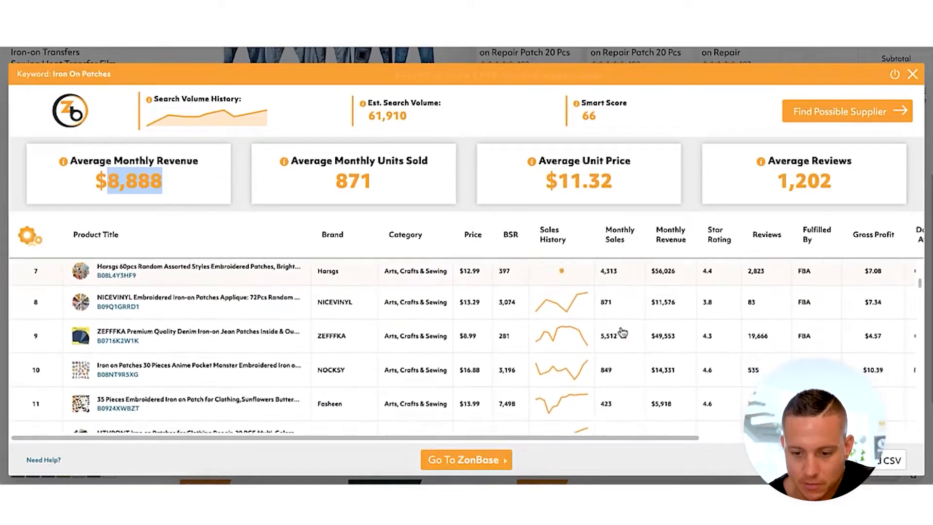
scroll(619, 333, "down", 1)
scroll(619, 333, "up", 10)
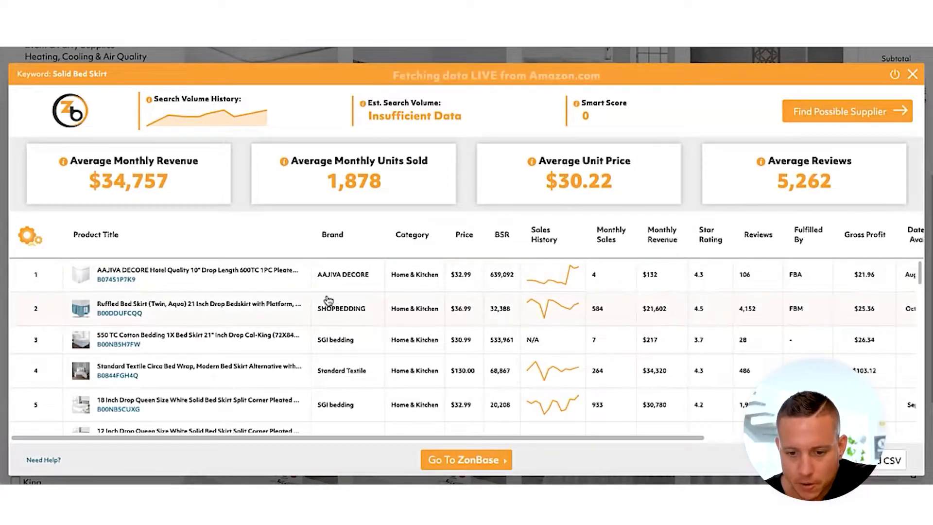
- Compare monthly sales, revenue and reviews of the listed Solid Bed Skirt products in the extension's table
scroll(652, 297, "down", 1)
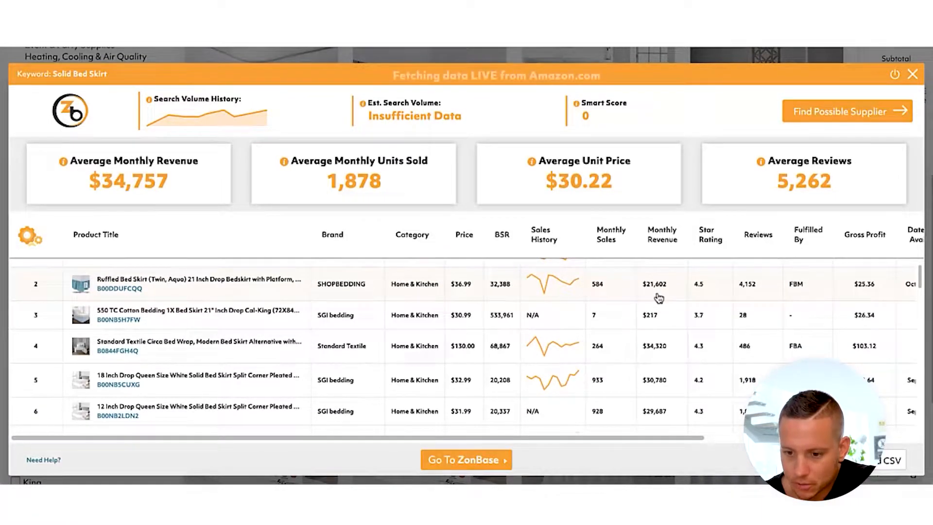
scroll(658, 297, "down", 3)
scroll(658, 297, "down", 4)
scroll(658, 297, "down", 3)
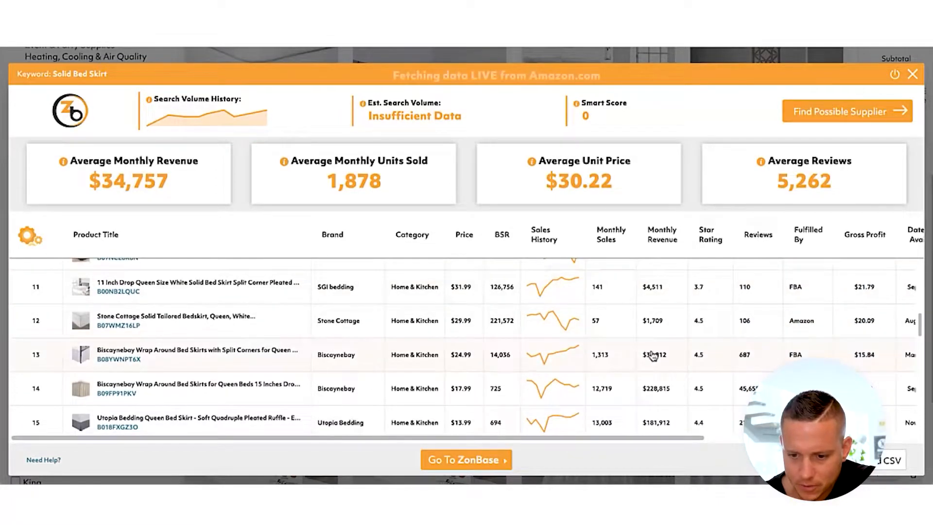
scroll(653, 355, "down", 2)
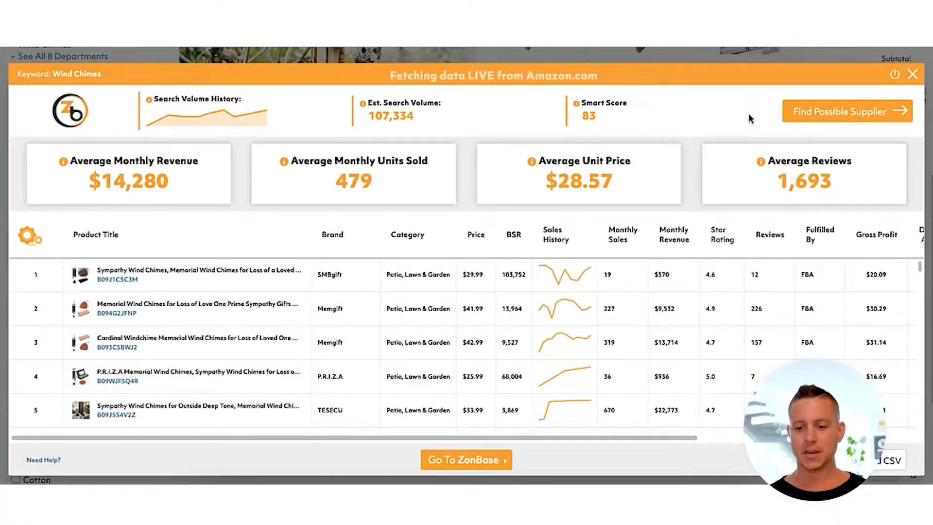
- Check the extension's product data for "Wind Chimes" and open the possible supplier search for that keyword on Alibaba
scroll(741, 317, "down", 2)
scroll(741, 316, "up", 2)
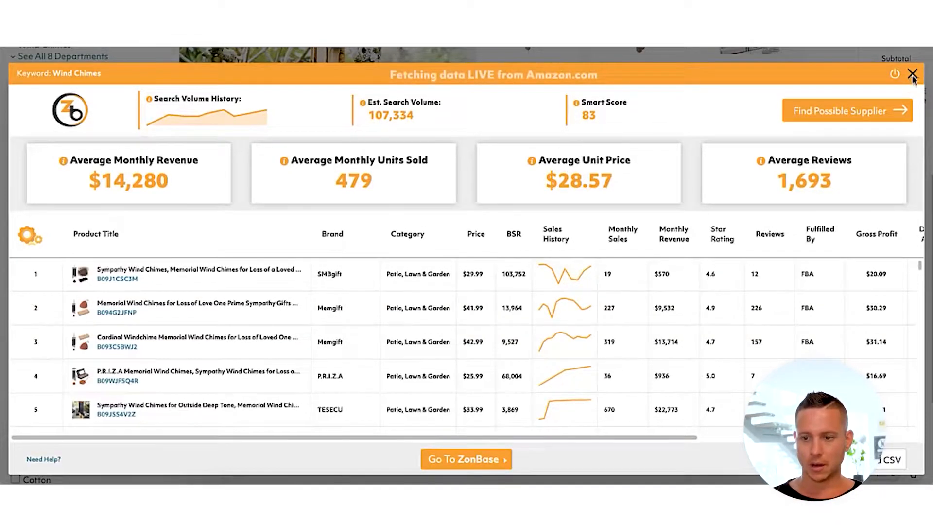
left_click(839, 118)
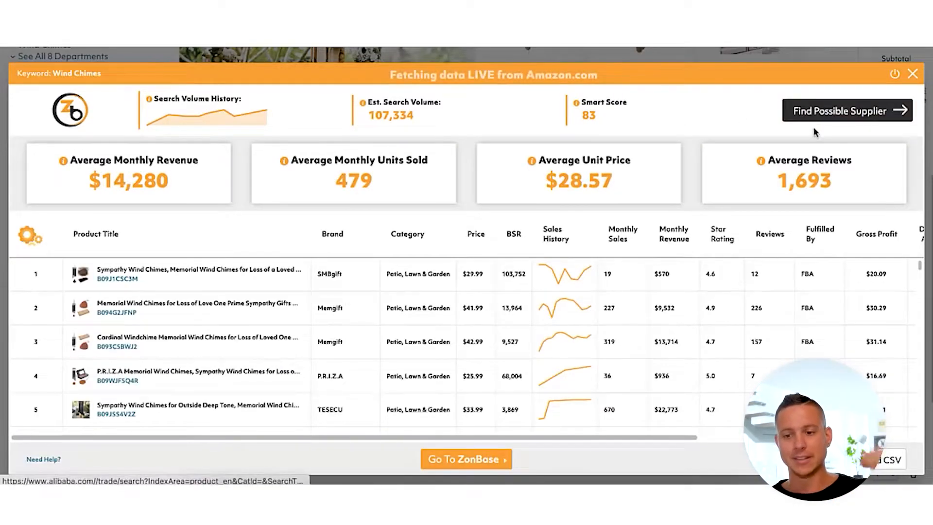
left_click(815, 128)
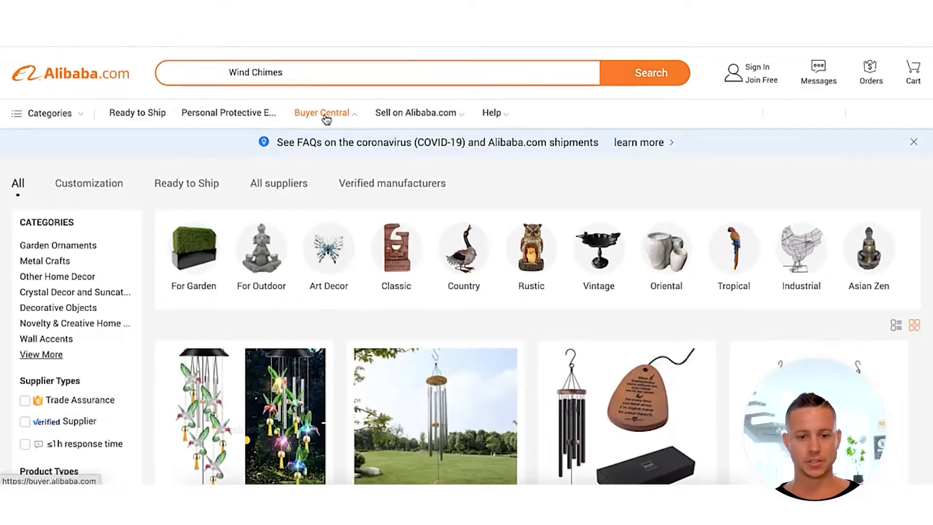
- Look through the Alibaba wind chime listings for unit prices, minimum order quantities and supplier ratings
scroll(217, 155, "down", 4)
scroll(217, 155, "down", 1)
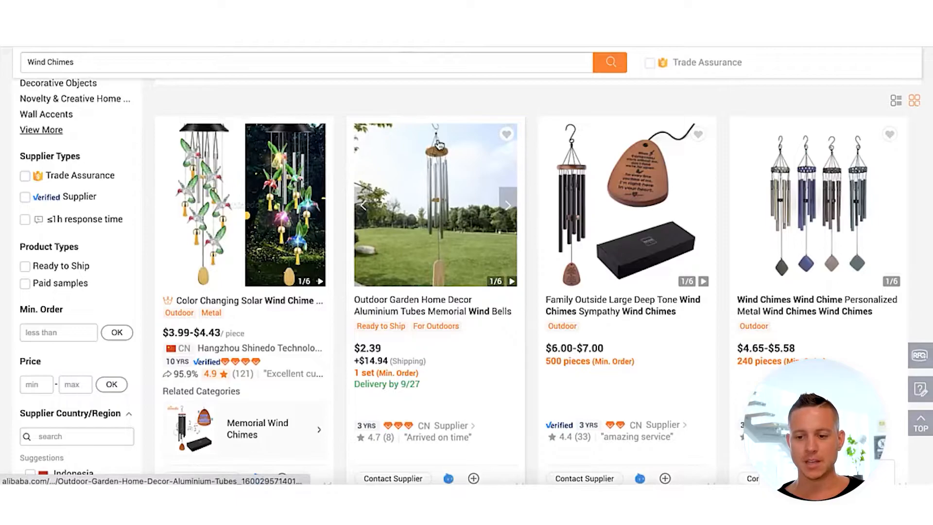
scroll(439, 144, "down", 3)
scroll(439, 145, "down", 6)
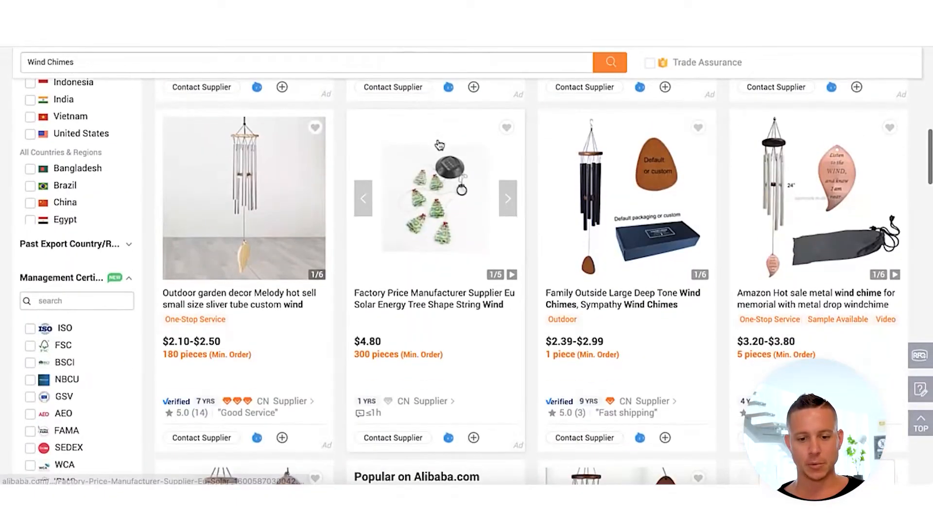
scroll(439, 144, "down", 8)
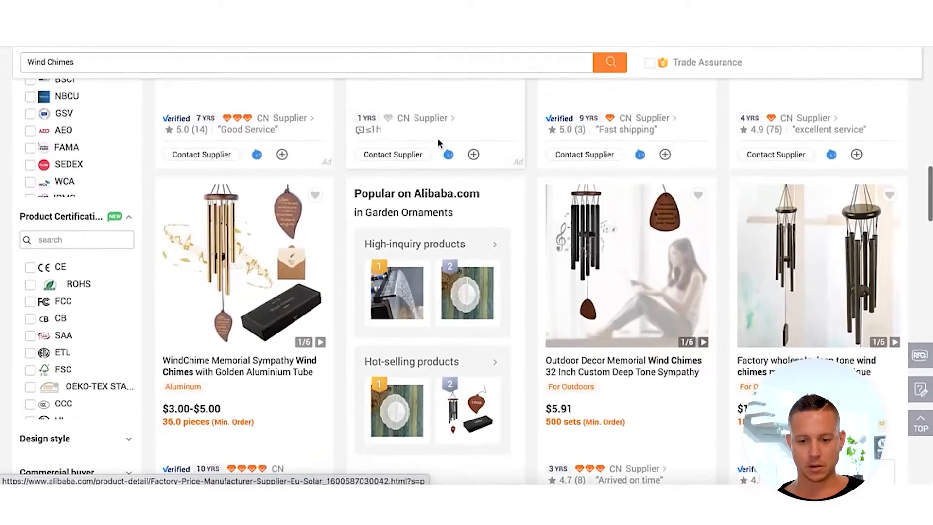
scroll(438, 142, "down", 5)
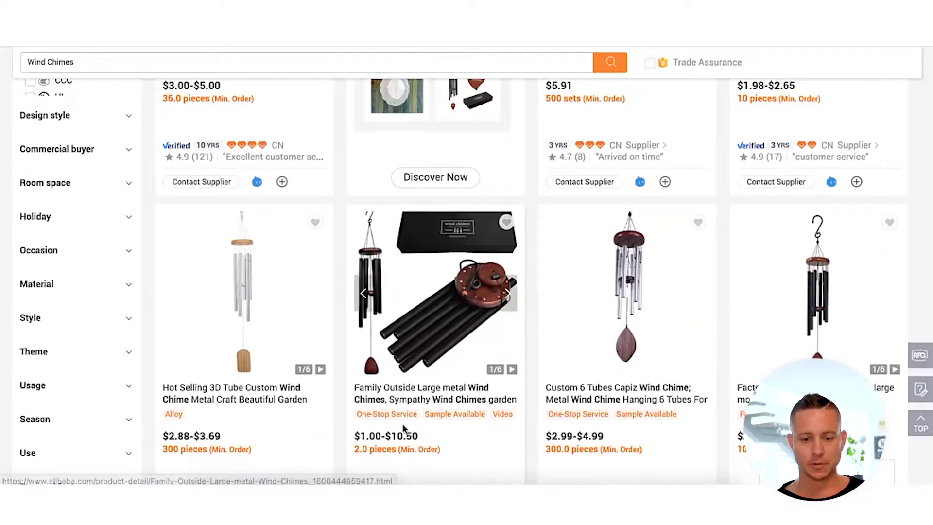
scroll(382, 428, "up", 7)
scroll(382, 428, "up", 10)
scroll(382, 428, "down", 5)
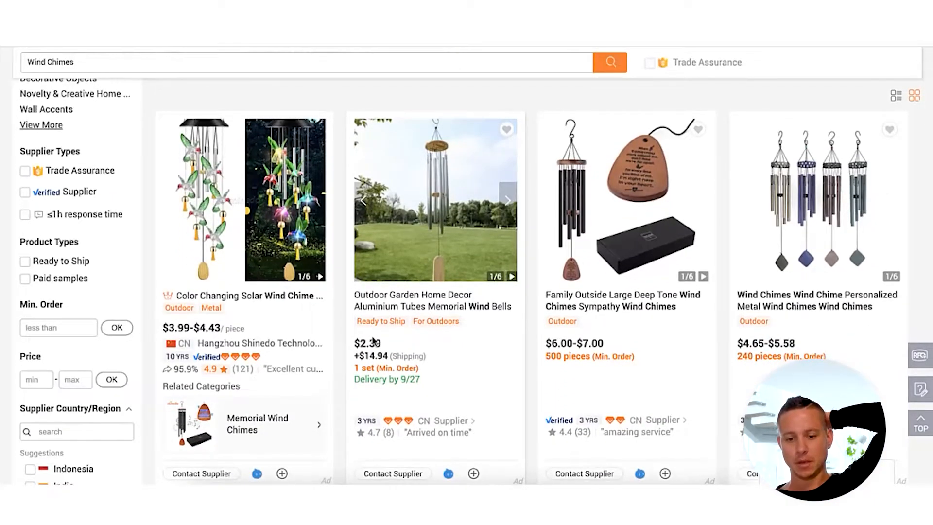
- Compare monthly sales and revenue of the Wind Chimes products in the extension's table and open the TESECU product's listing
scroll(374, 341, "down", 3)
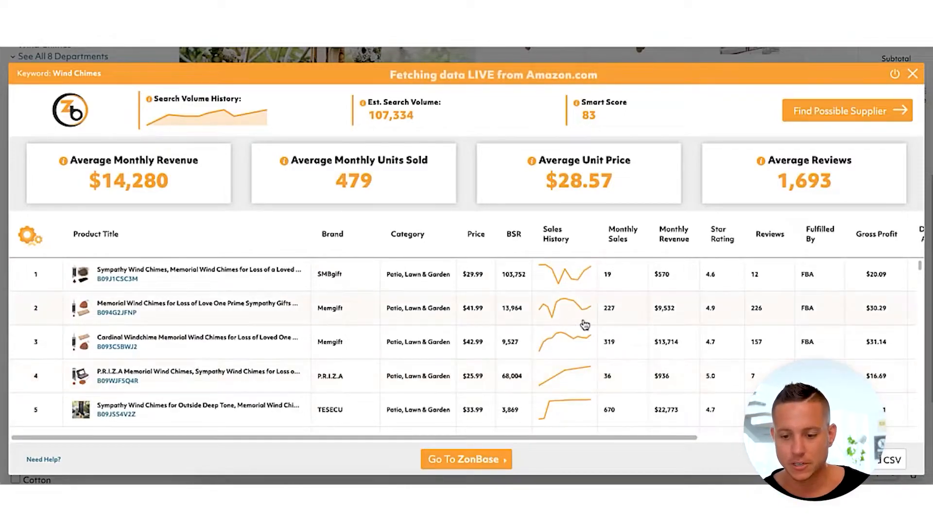
scroll(674, 335, "down", 1)
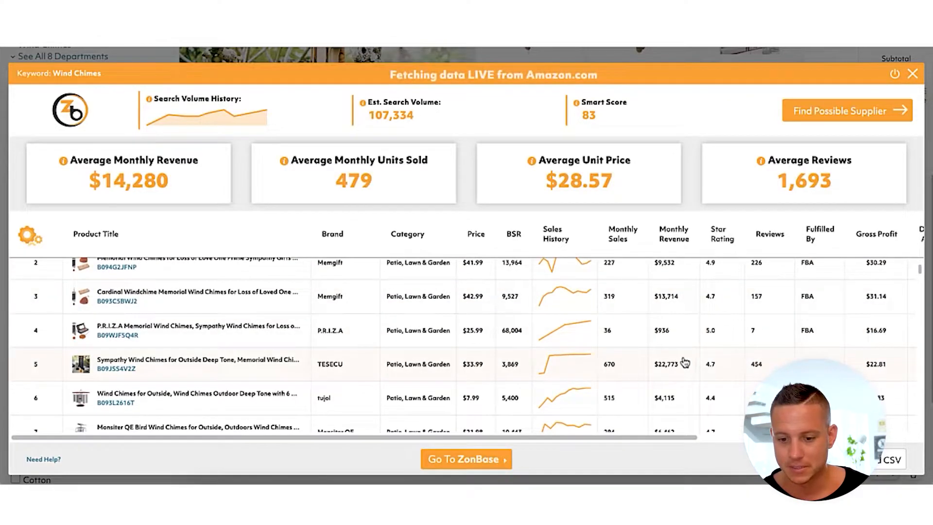
left_click(121, 370)
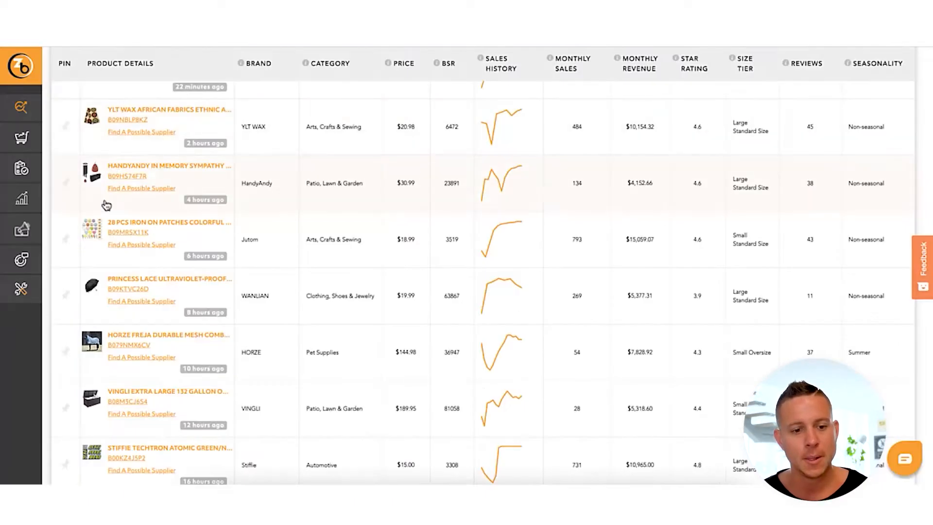
- Return to ZonBase and open the Listify AI listing tool under Listing Optimization
mouse_move(30, 195)
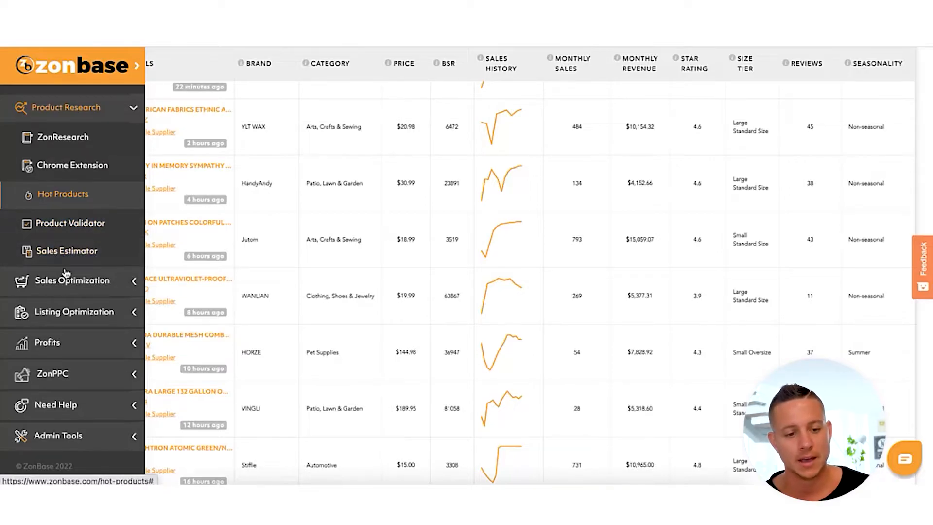
left_click(99, 313)
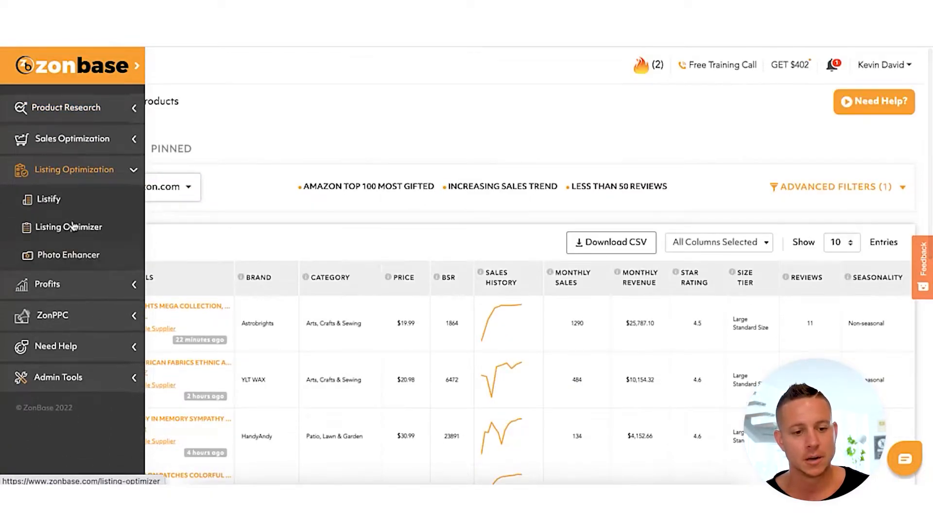
left_click(83, 199)
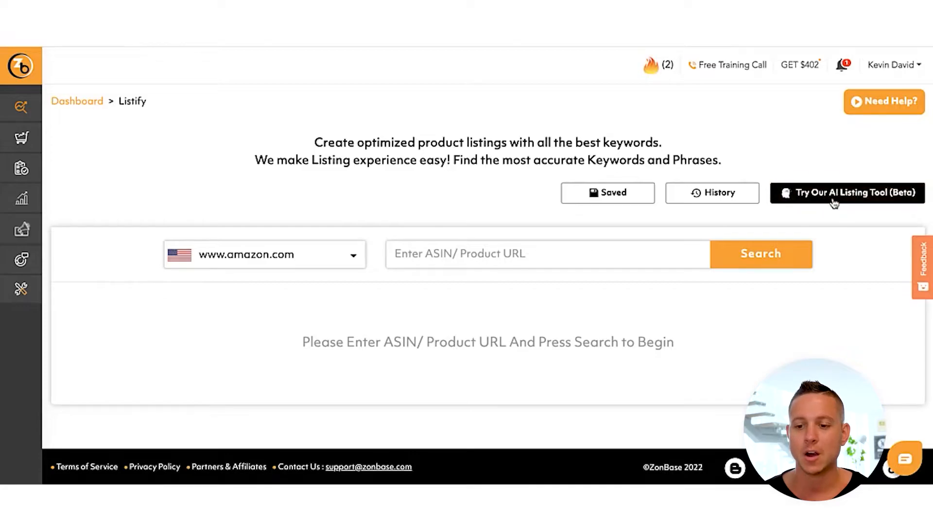
left_click(859, 194)
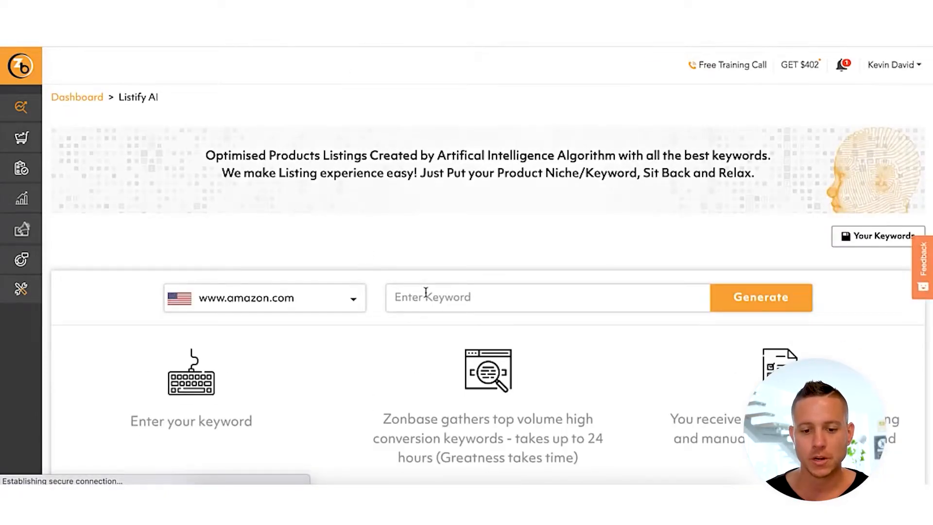
left_click(426, 294)
type("W")
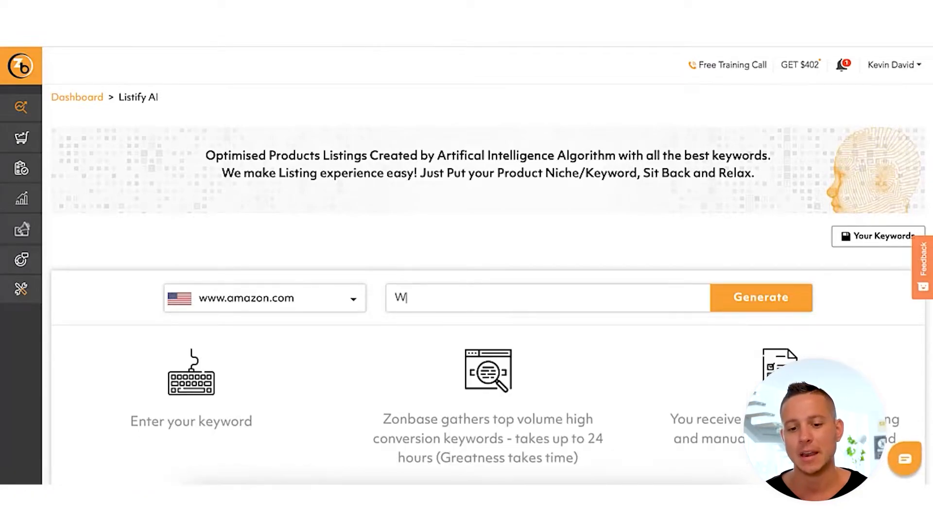
type("ind Chim")
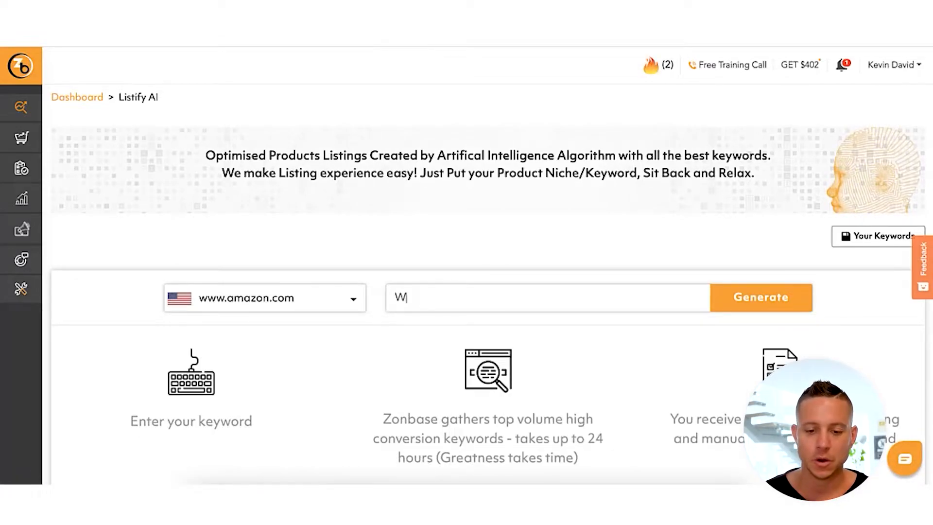
type("es")
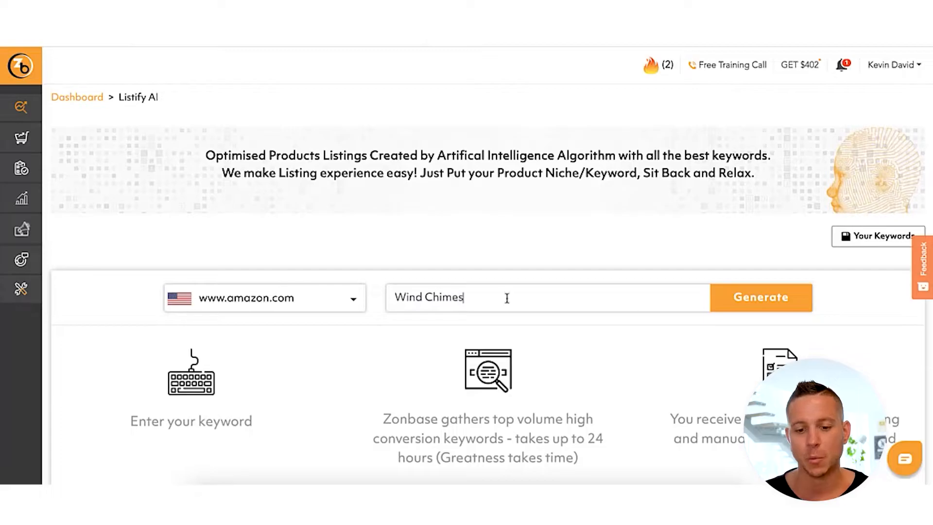
left_click(723, 297)
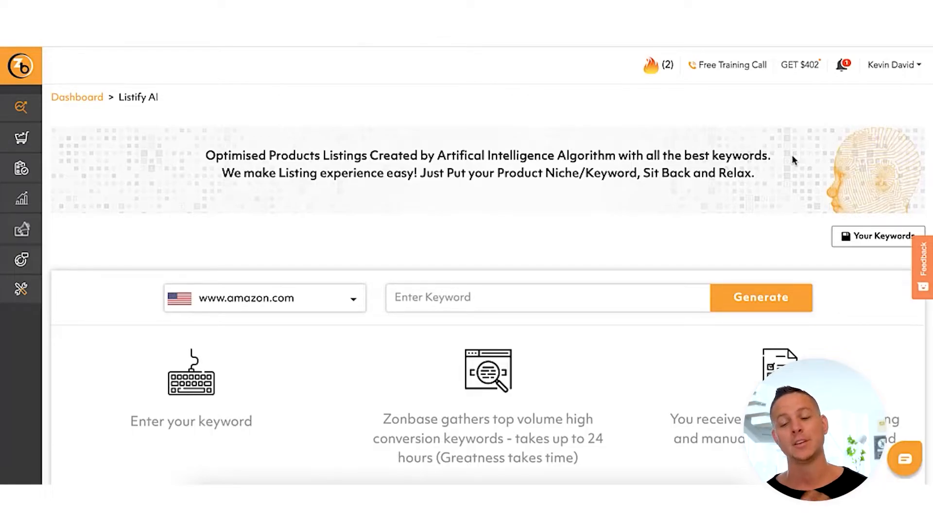
- Restore the processed "Basketball for Adults" listing from the saved keywords list
left_click(877, 237)
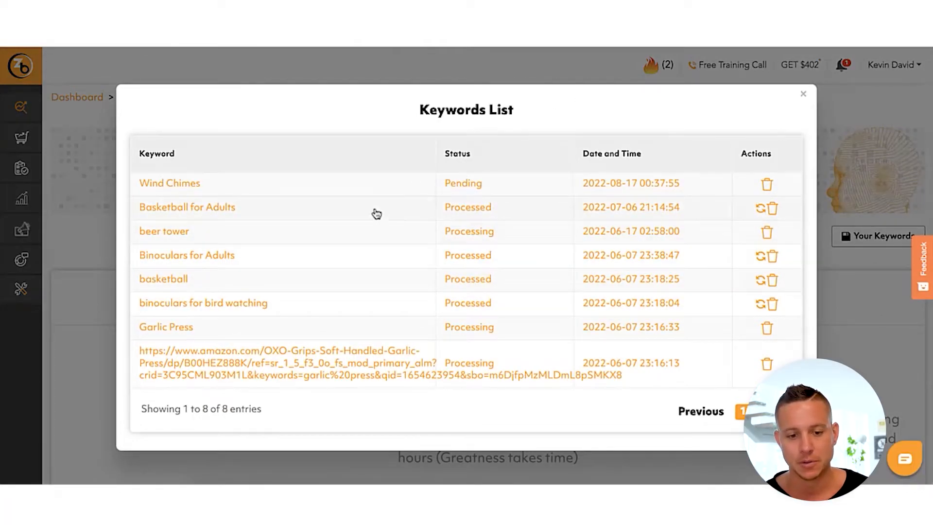
left_click(760, 212)
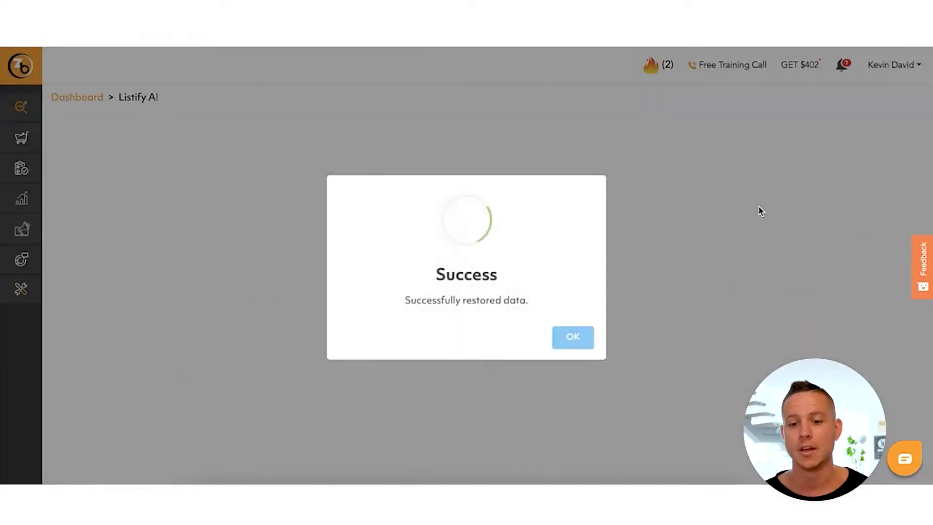
left_click(577, 340)
- Review the generated title, five bullet points, description and search terms of the "Basketball for Adults" listing
scroll(300, 184, "down", 2)
scroll(300, 272, "down", 1)
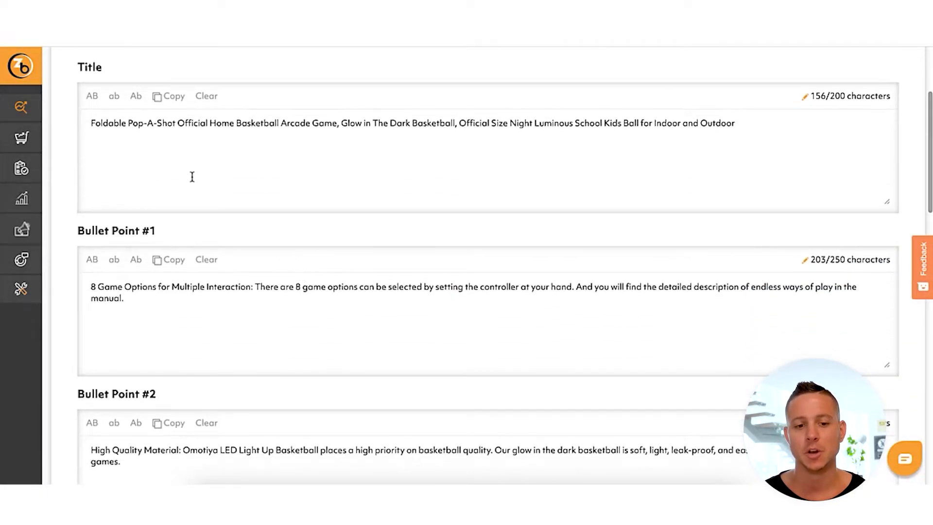
scroll(259, 323, "down", 5)
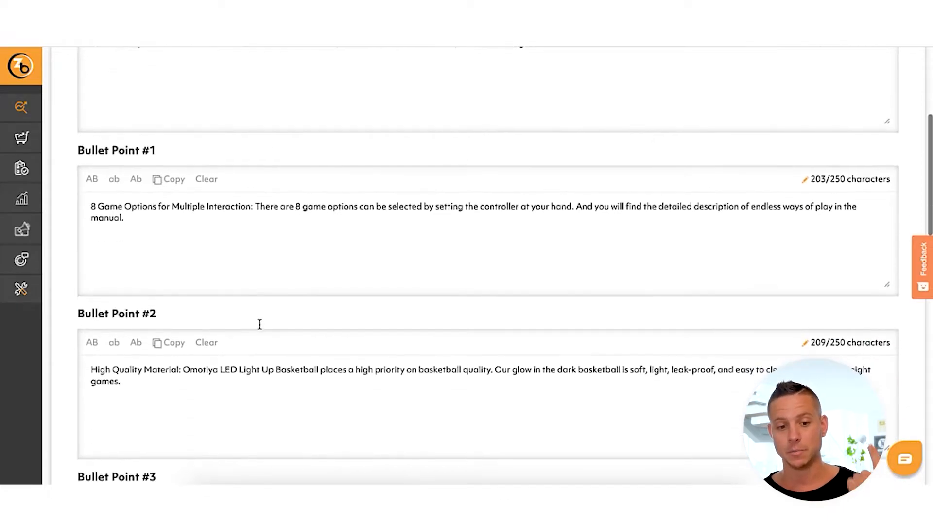
scroll(259, 324, "down", 10)
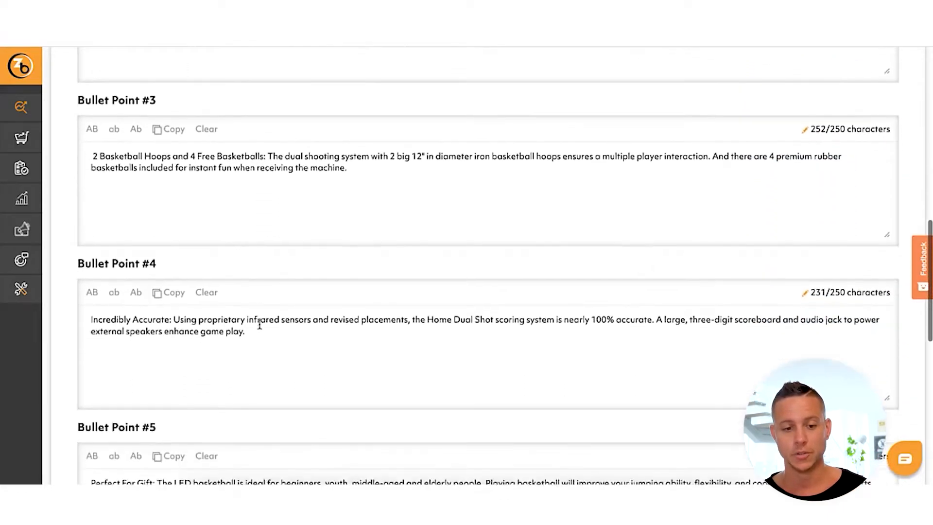
scroll(260, 328, "down", 3)
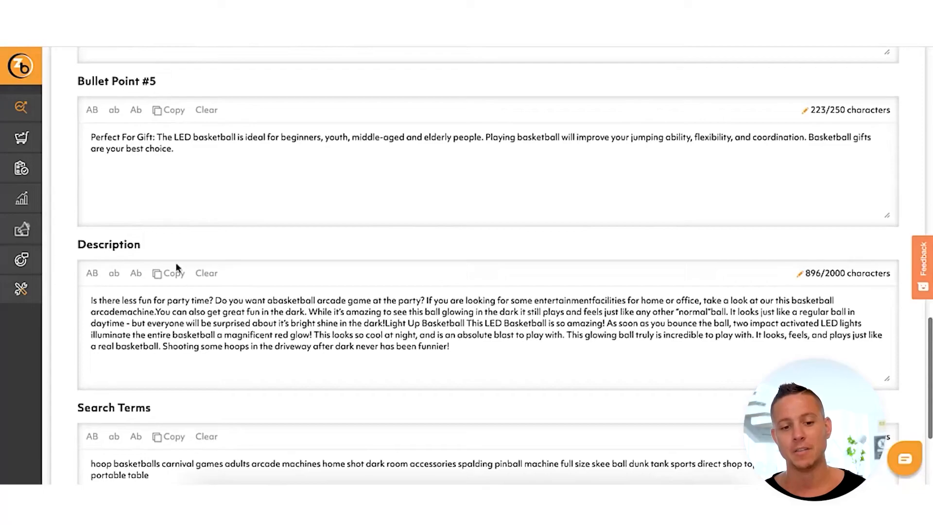
scroll(219, 301, "down", 3)
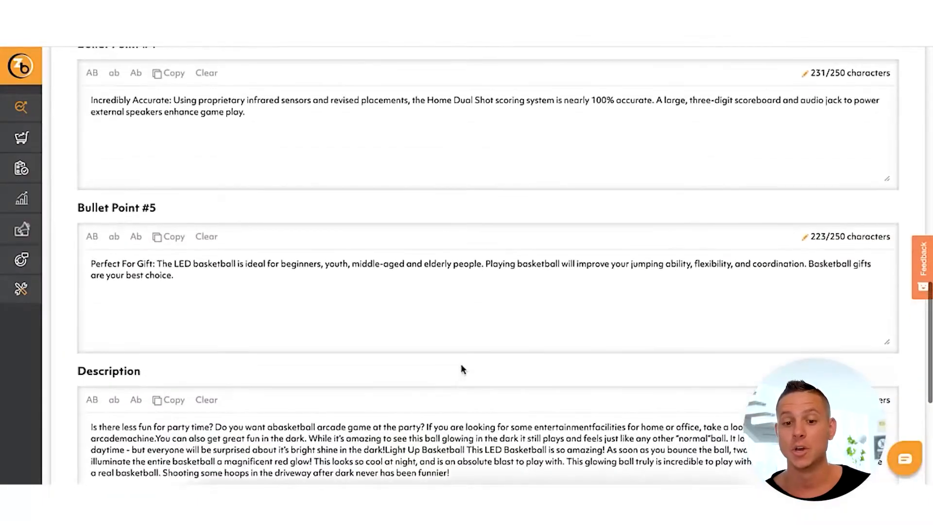
scroll(460, 370, "up", 15)
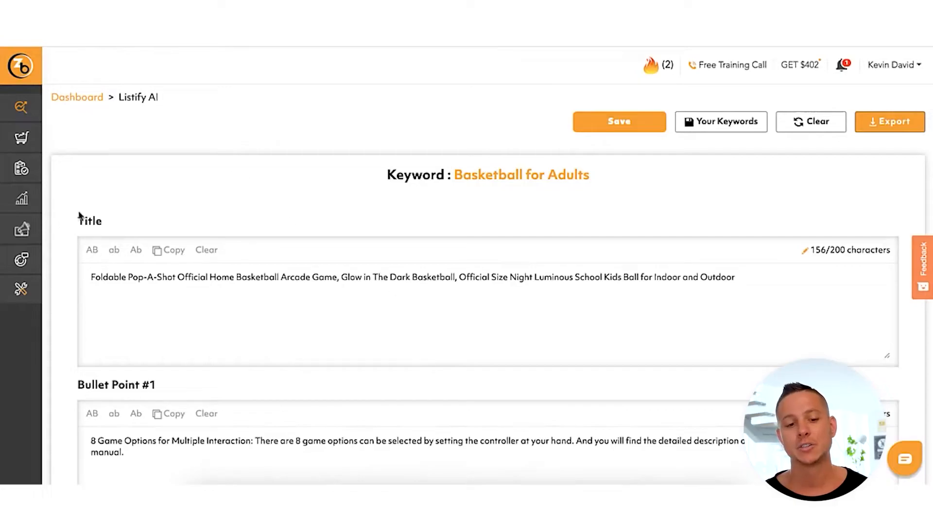
- Open the ZonPPC Ads Manager and sort the active campaigns by ROAS, highest first
mouse_move(29, 301)
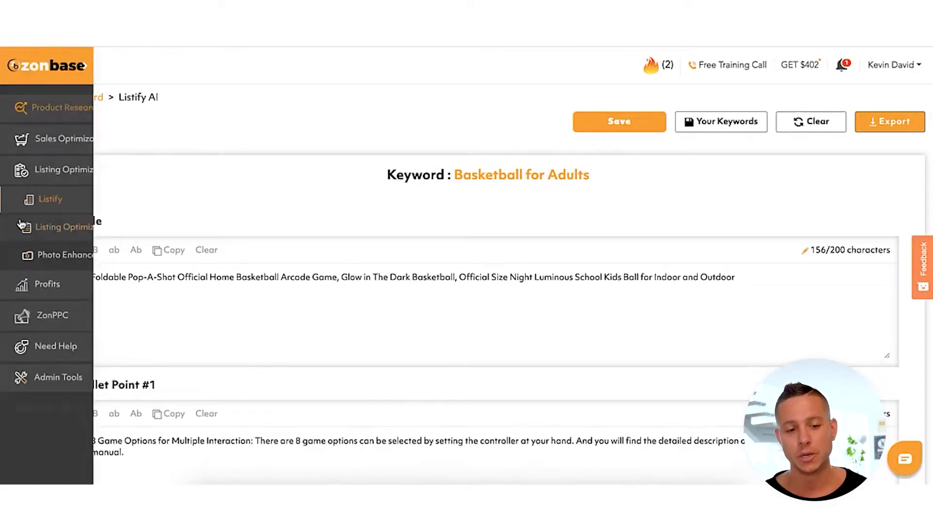
left_click(74, 321)
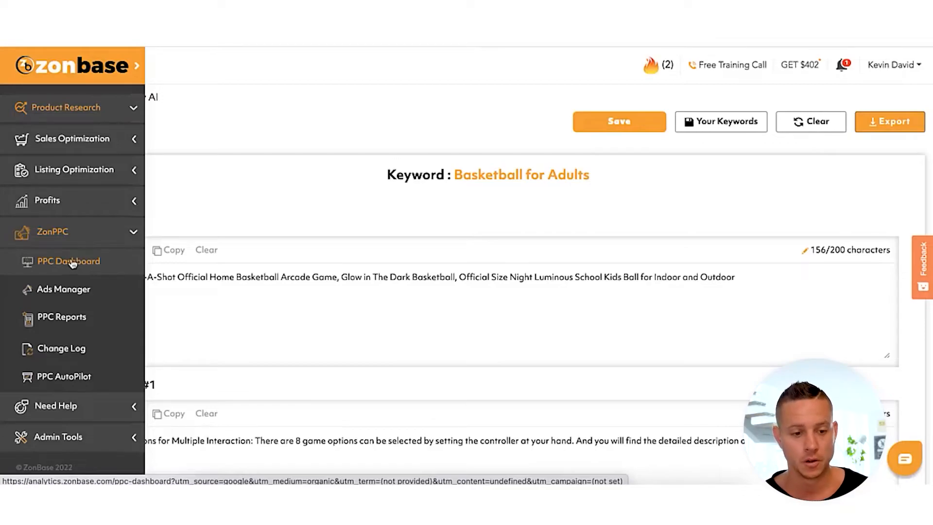
left_click(86, 294)
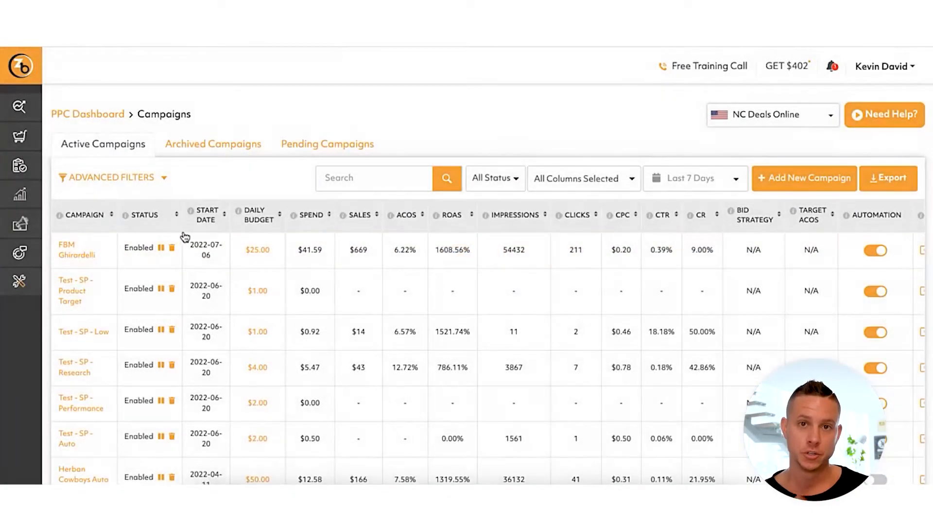
left_click(446, 216)
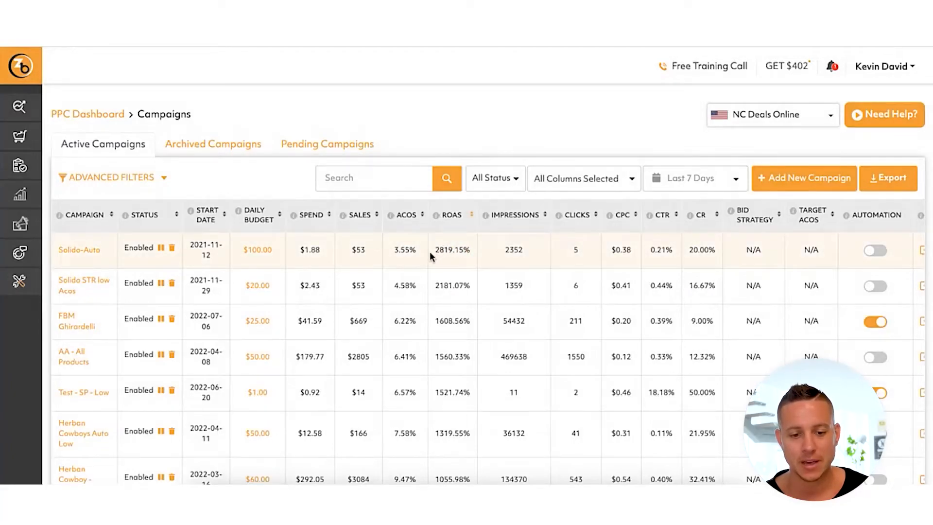
scroll(430, 252, "down", 2)
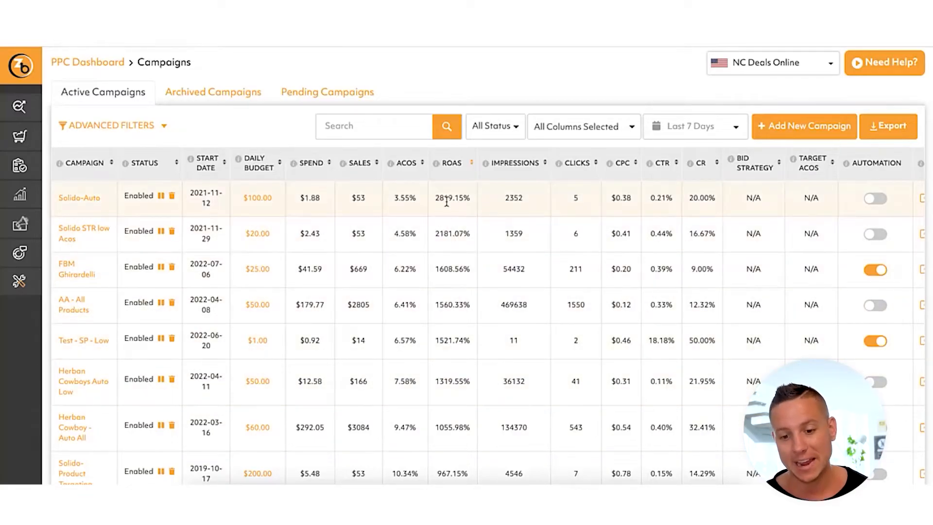
- Create a fully automatic campaign with the product group name "YT Test" and the Launch lifecycle stage
left_click(822, 128)
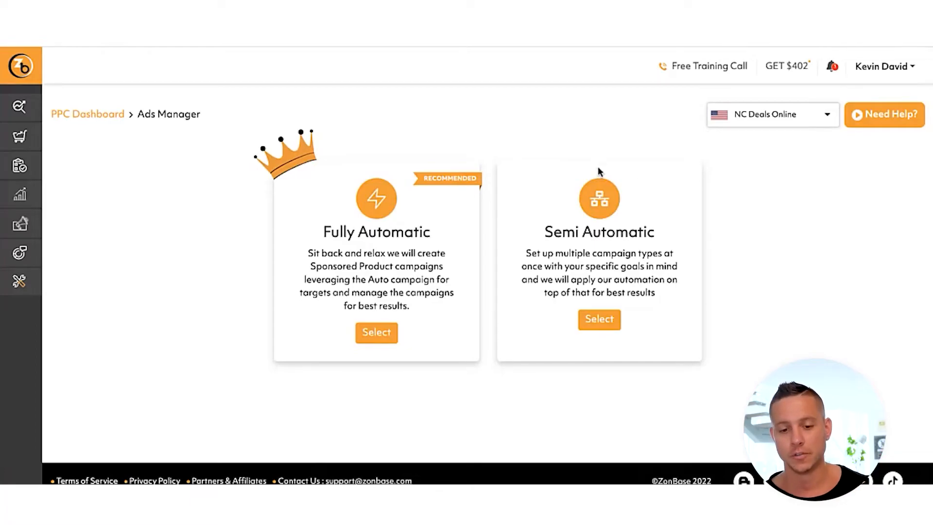
left_click(381, 335)
left_click(258, 277)
type("YT Test")
left_click(475, 275)
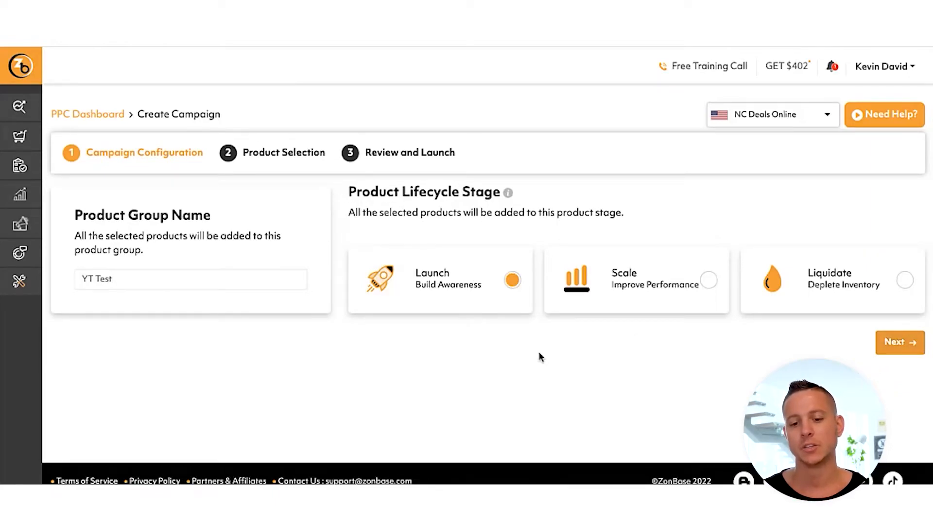
left_click(899, 342)
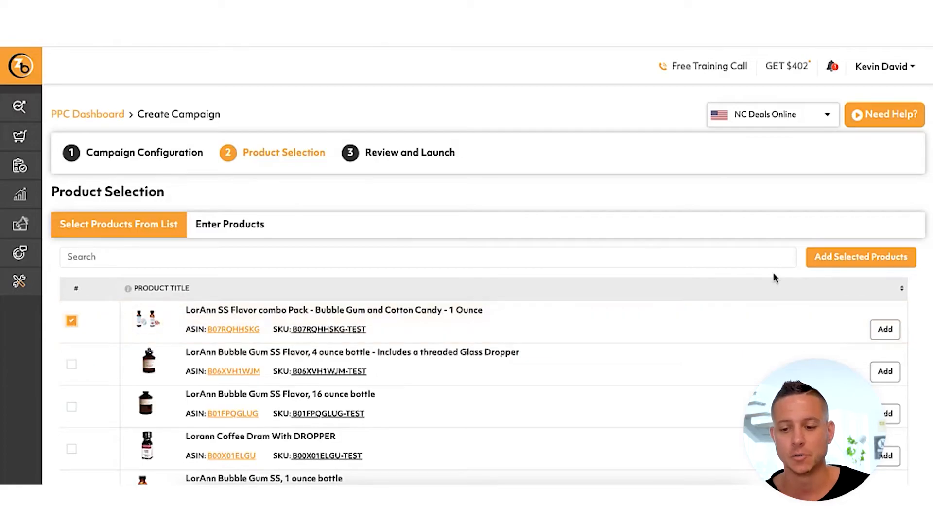
- Add the LorAnn SS Flavor combo Pack with a $0.18 default bid and $10 daily budget, and highlight the previewed campaigns
left_click(854, 257)
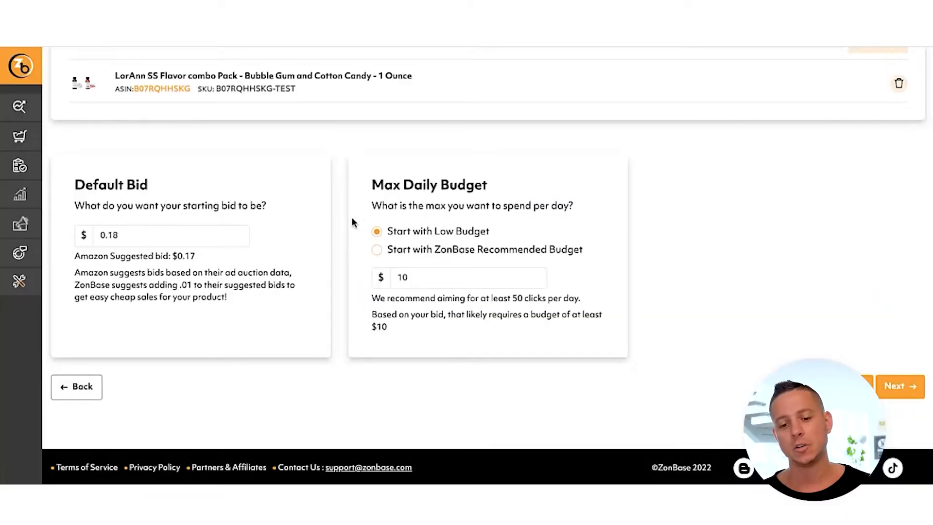
left_click(888, 386)
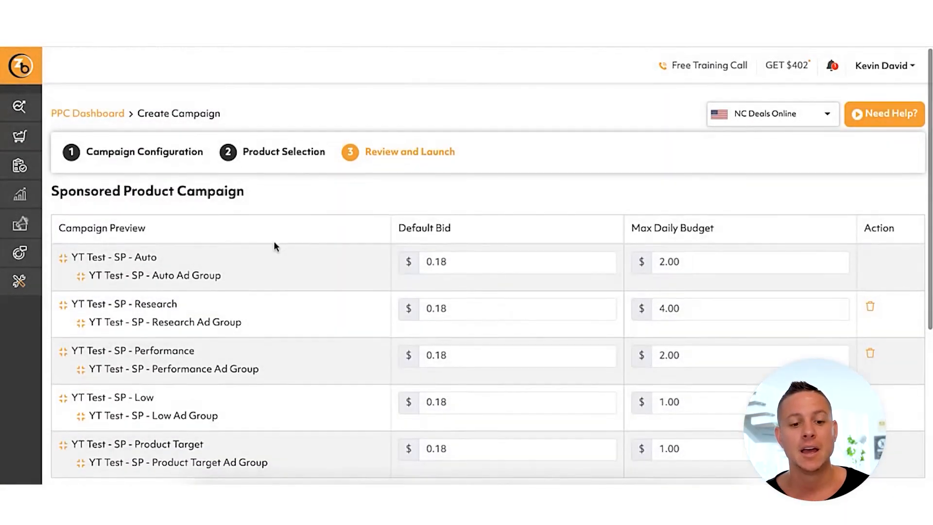
scroll(273, 246, "down", 1)
left_click_drag(280, 389, 63, 197)
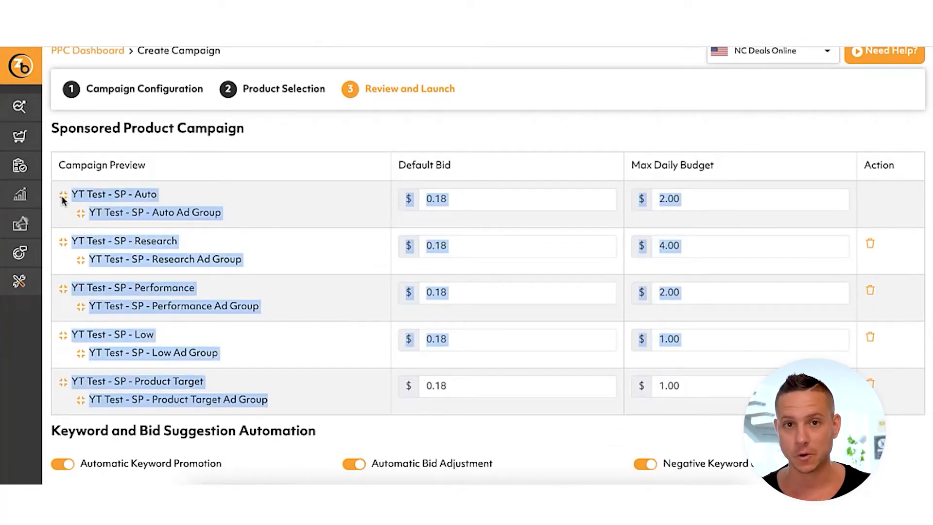